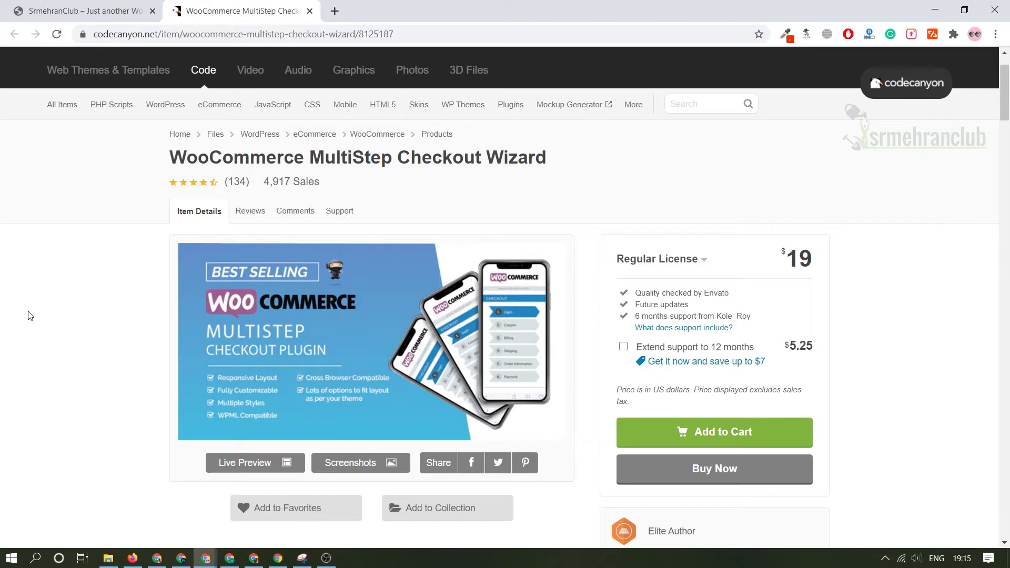
Open the MultiStep Checkout Wizard's Live Preview in a new tab and view it
{"action": "scroll", "coordinate": [412, 309], "scroll_direction": "down", "scroll_amount": 2}
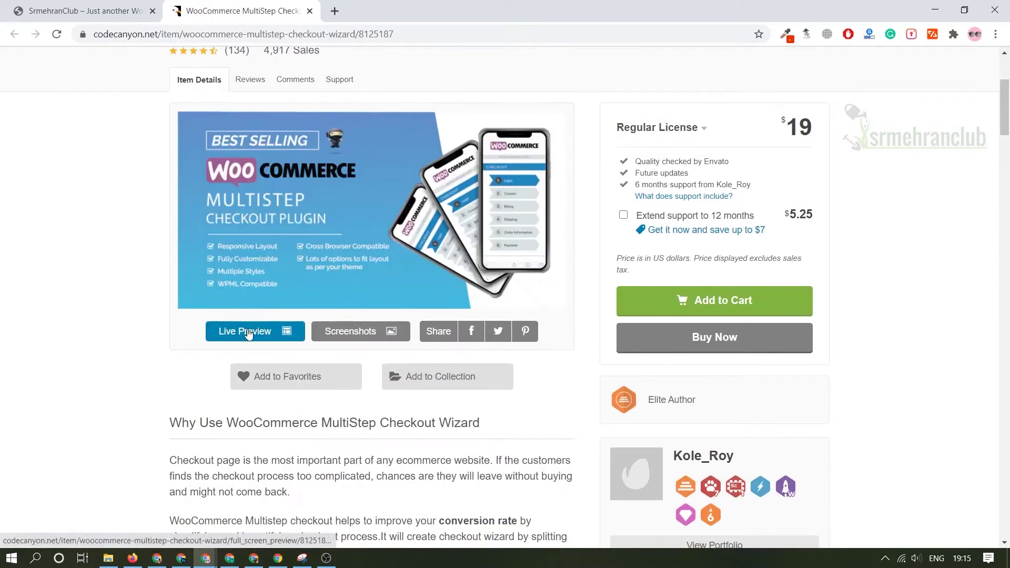
{"action": "left_click", "coordinate": [248, 332]}
{"action": "left_click", "coordinate": [267, 10]}
{"action": "left_click", "coordinate": [403, 7]}
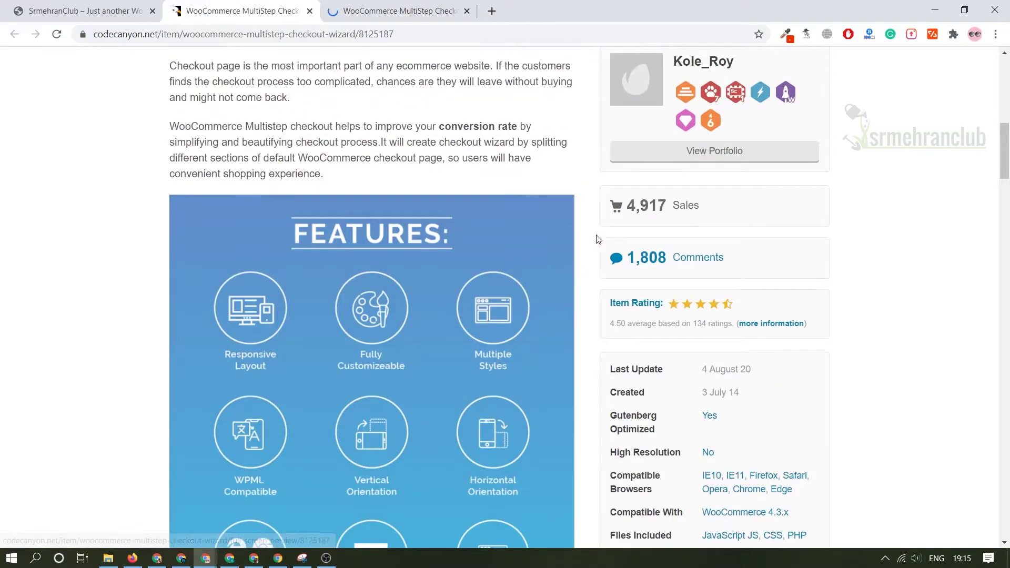
Scroll through the item page's features and change log, then back to the top
{"action": "scroll", "coordinate": [597, 370], "scroll_direction": "down", "scroll_amount": 15}
{"action": "scroll", "coordinate": [601, 388], "scroll_direction": "down", "scroll_amount": 10}
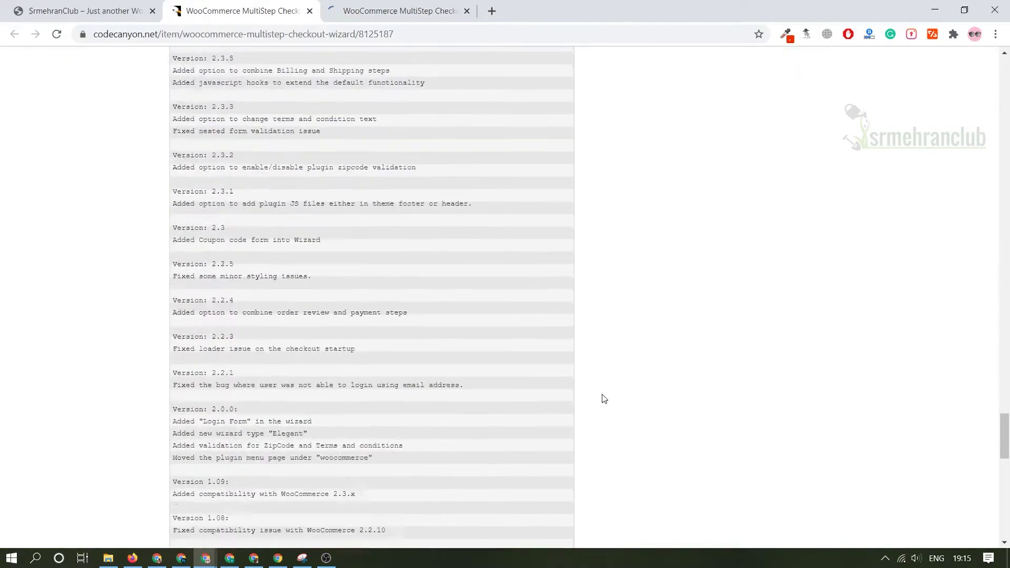
{"action": "scroll", "coordinate": [601, 368], "scroll_direction": "up", "scroll_amount": 15}
{"action": "scroll", "coordinate": [601, 366], "scroll_direction": "up", "scroll_amount": 20}
{"action": "scroll", "coordinate": [601, 366], "scroll_direction": "down", "scroll_amount": 3}
{"action": "scroll", "coordinate": [600, 365], "scroll_direction": "up", "scroll_amount": 3}
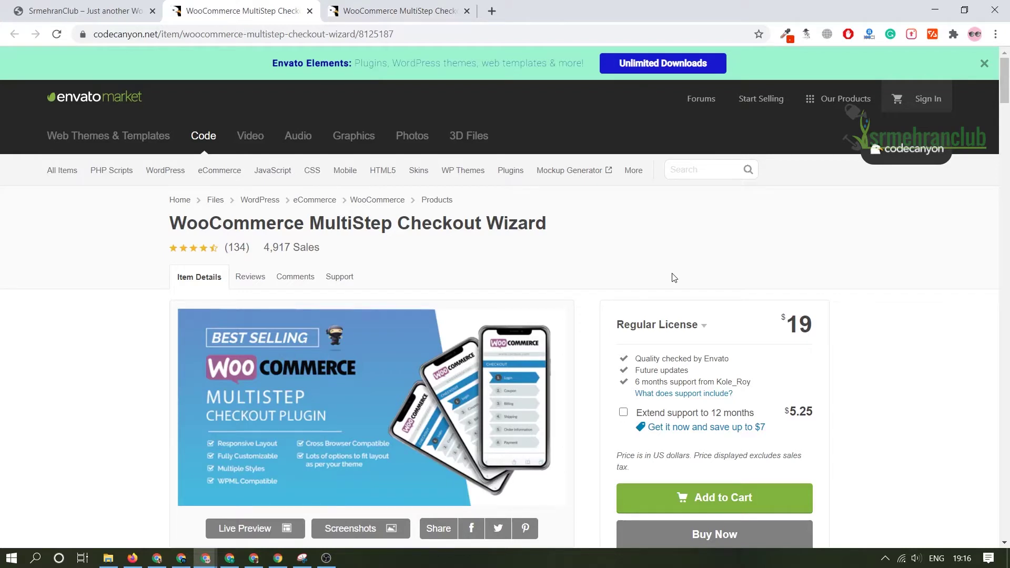
Close the timed-out live preview tab with Ctrl+W and reveal the tray's hidden icons
{"action": "key", "text": "ctrl+Tab"}
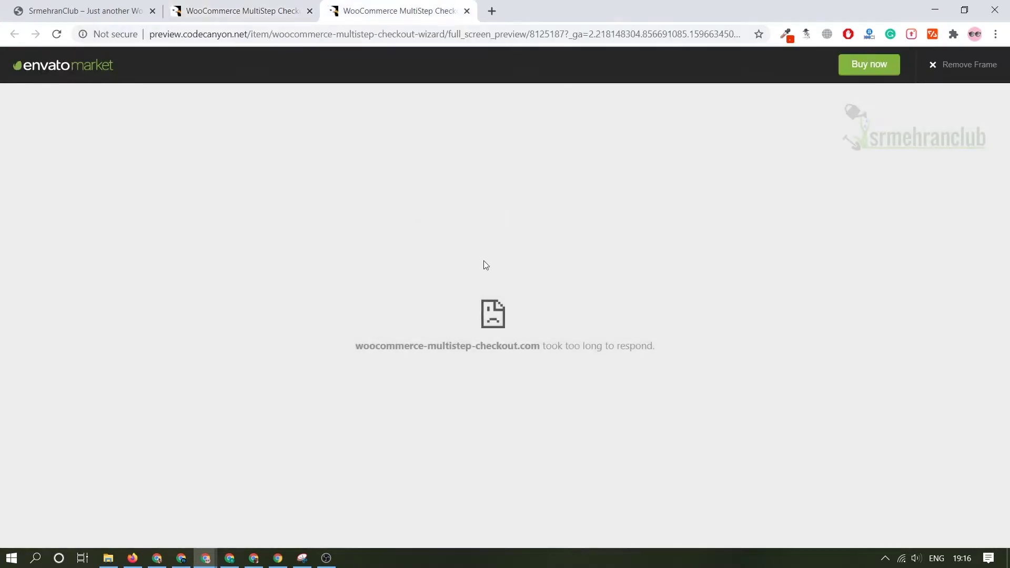
{"action": "key", "text": "ctrl+w"}
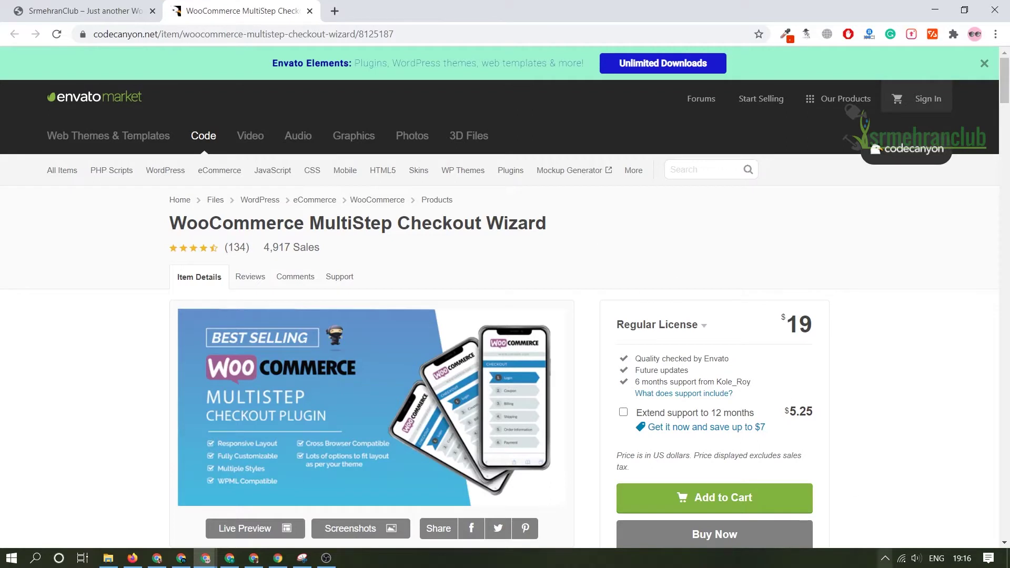
{"action": "left_click", "coordinate": [886, 559]}
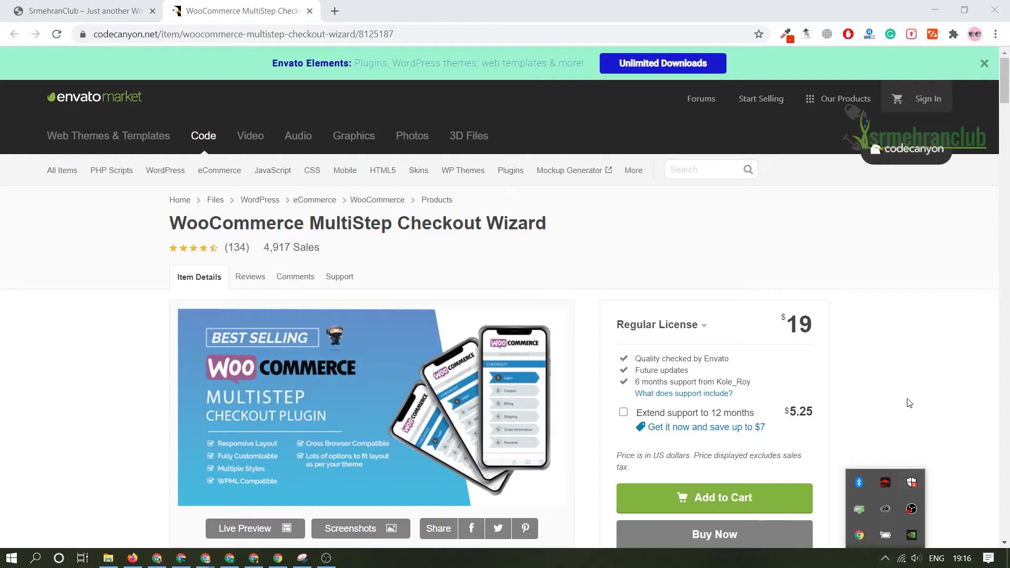
Switch to the SrmehranClub tab and scroll its homepage down to the footer and back to the top
{"action": "left_click", "coordinate": [84, 10]}
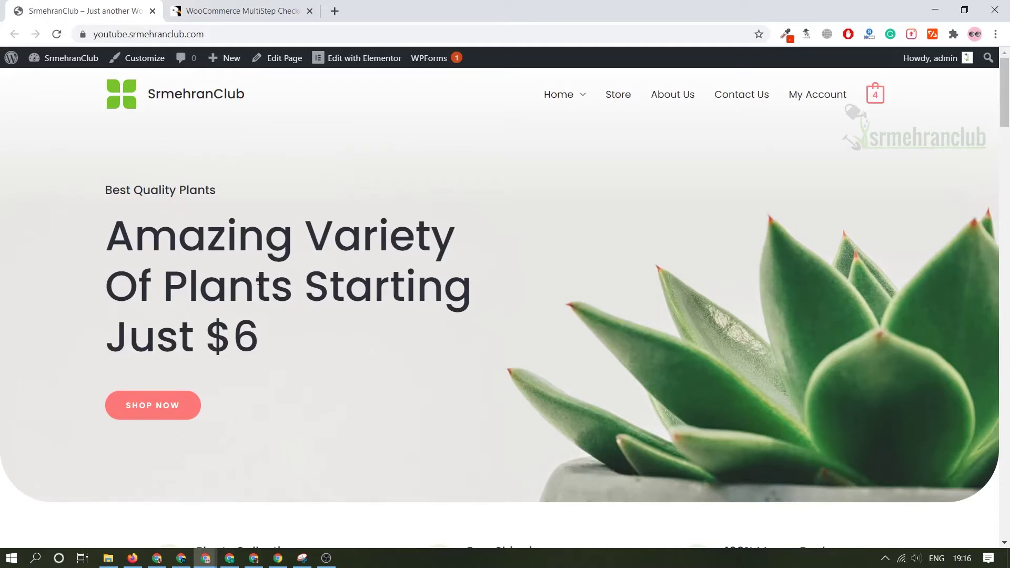
{"action": "scroll", "coordinate": [399, 417], "scroll_direction": "down", "scroll_amount": 10}
{"action": "scroll", "coordinate": [473, 398], "scroll_direction": "up", "scroll_amount": 10}
{"action": "scroll", "coordinate": [476, 398], "scroll_direction": "down", "scroll_amount": 15}
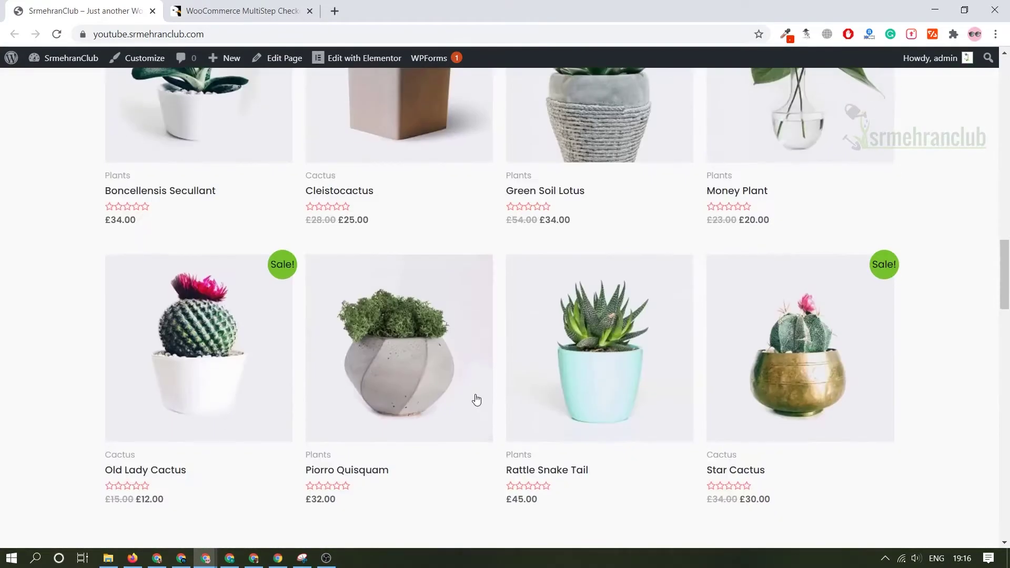
{"action": "scroll", "coordinate": [476, 400], "scroll_direction": "down", "scroll_amount": 15}
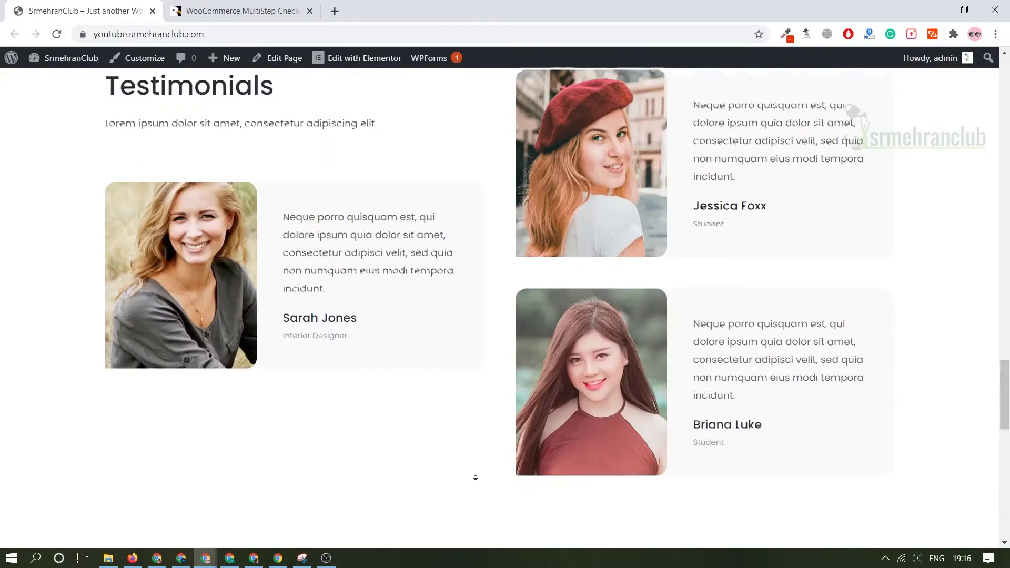
{"action": "scroll", "coordinate": [475, 491], "scroll_direction": "down", "scroll_amount": 15}
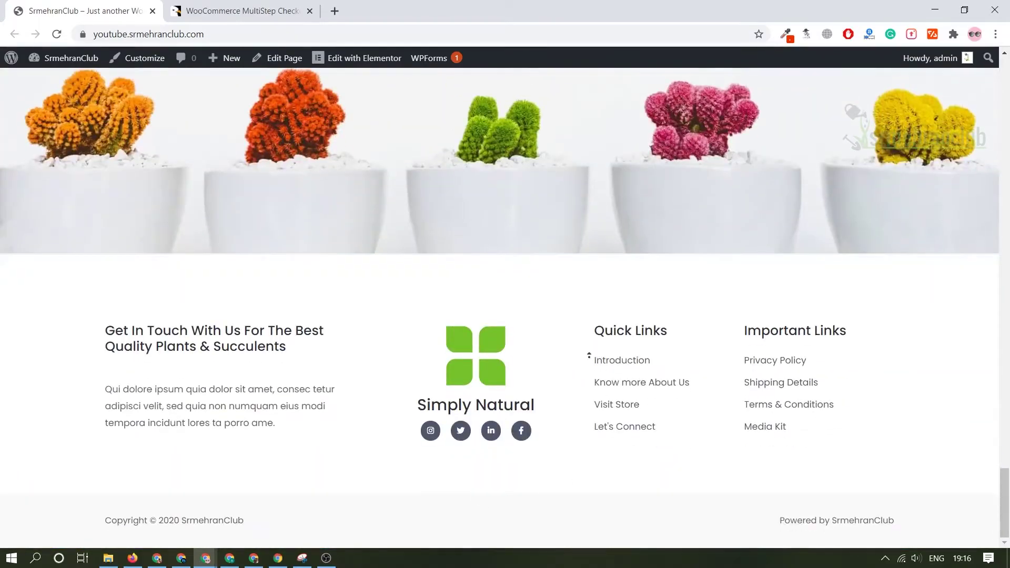
{"action": "key", "text": "Home"}
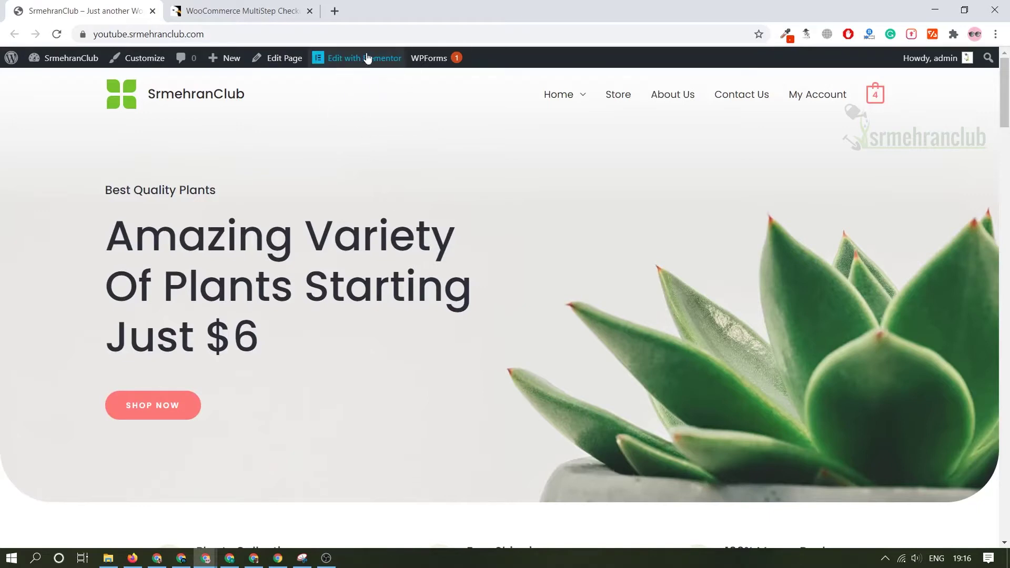
{"action": "mouse_move", "coordinate": [377, 68]}
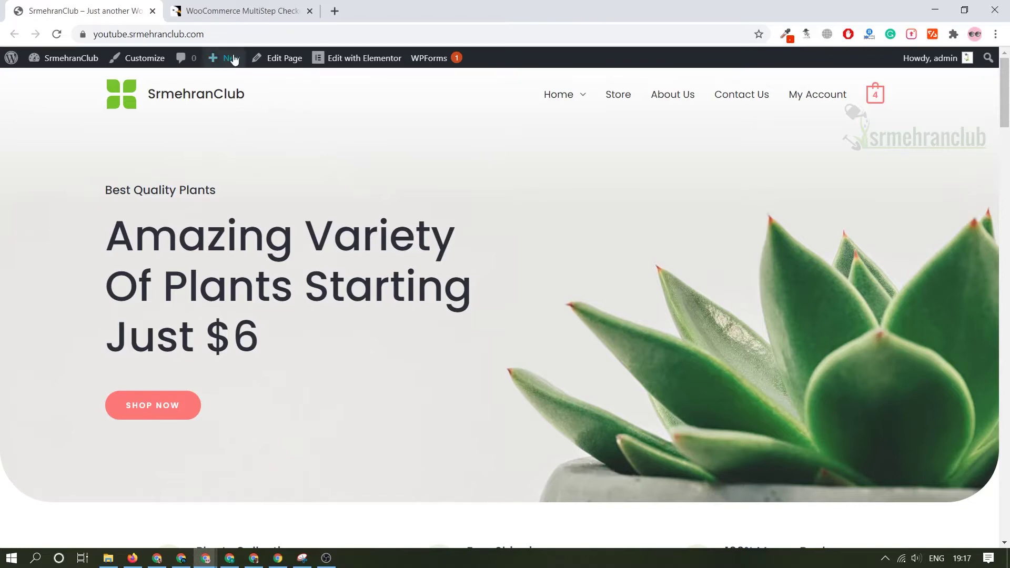
{"action": "mouse_move", "coordinate": [232, 58]}
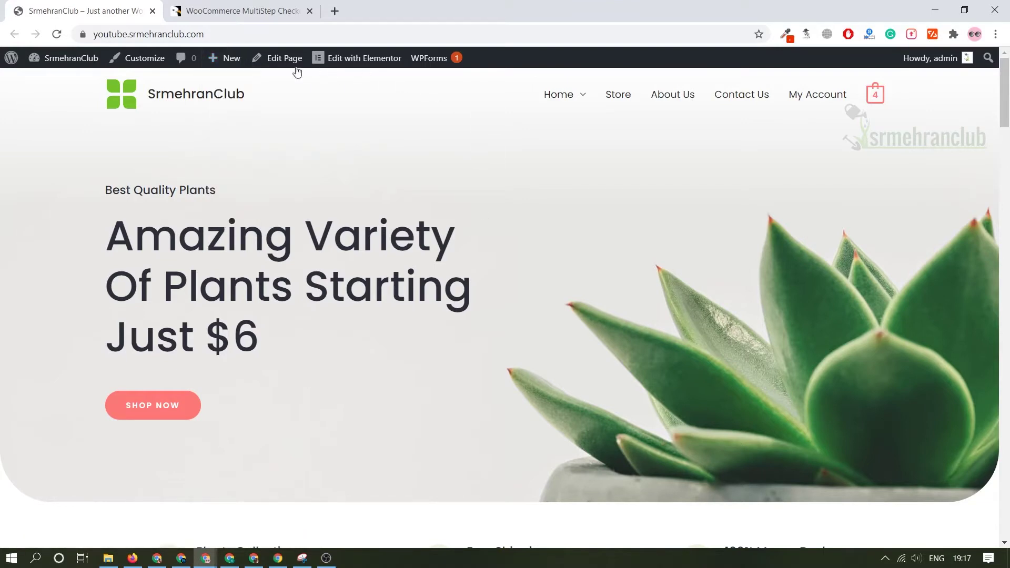
Append /wp-admin to the site URL to load the SrmehranClub admin Dashboard
{"action": "left_click", "coordinate": [231, 34]}
{"action": "left_click", "coordinate": [231, 35]}
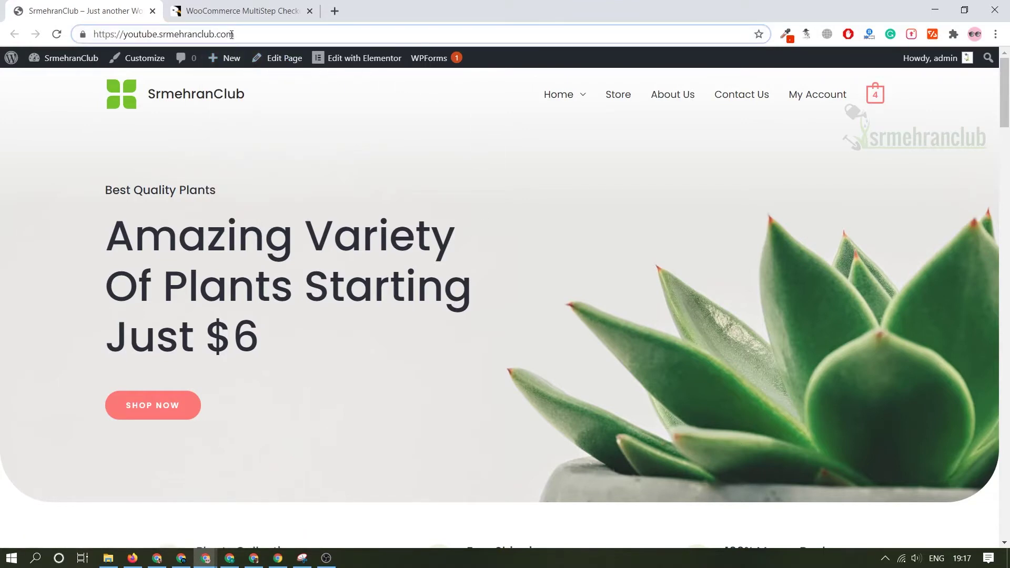
{"action": "type", "text": "/login"}
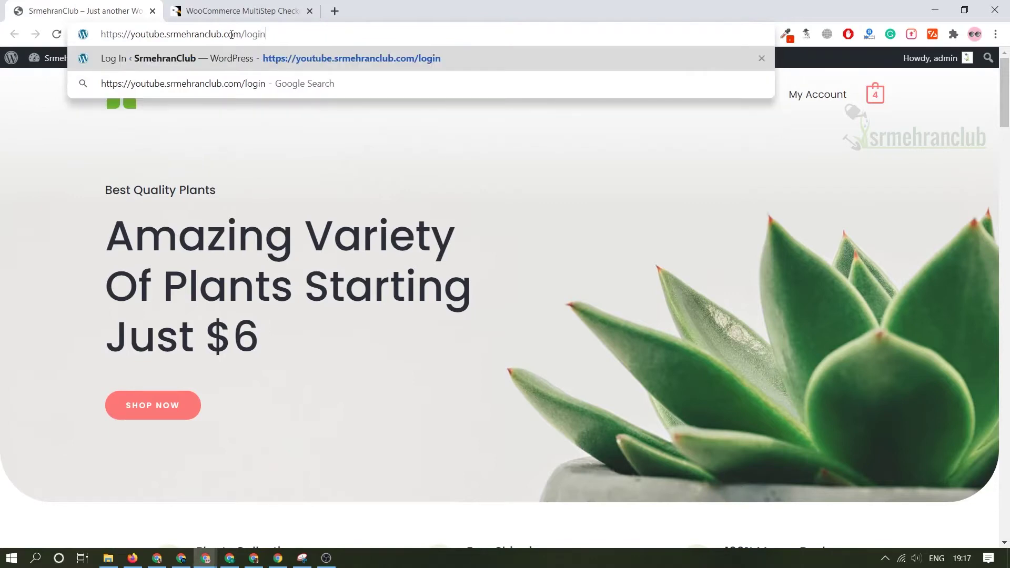
{"action": "key", "text": "BackSpace"}
{"action": "key", "text": "BackSpace"}
{"action": "key", "text": "BackSpace"}
{"action": "key", "text": "BackSpace"}
{"action": "key", "text": "BackSpace"}
{"action": "type", "text": "wp-admin"}
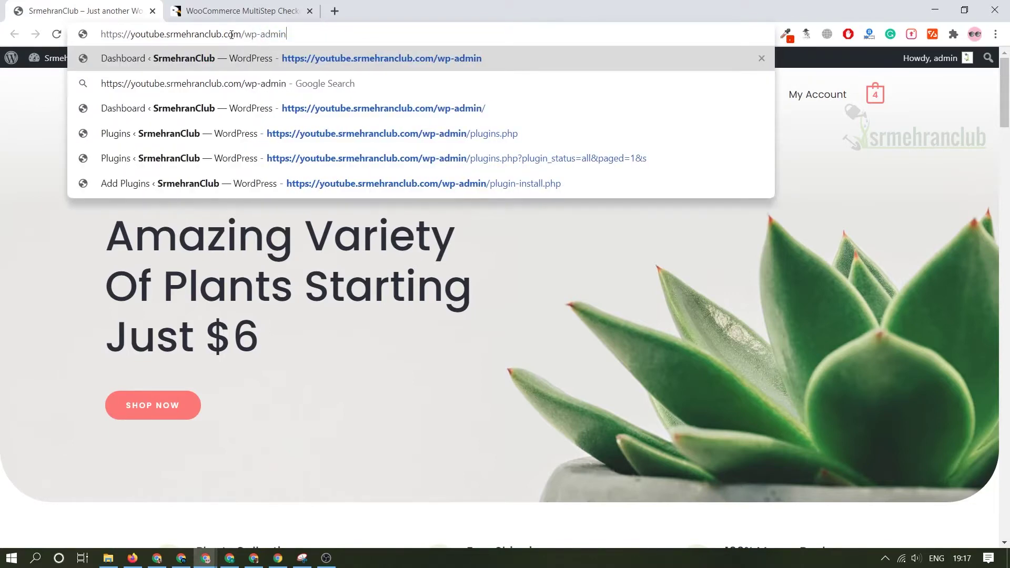
{"action": "key", "text": "Return"}
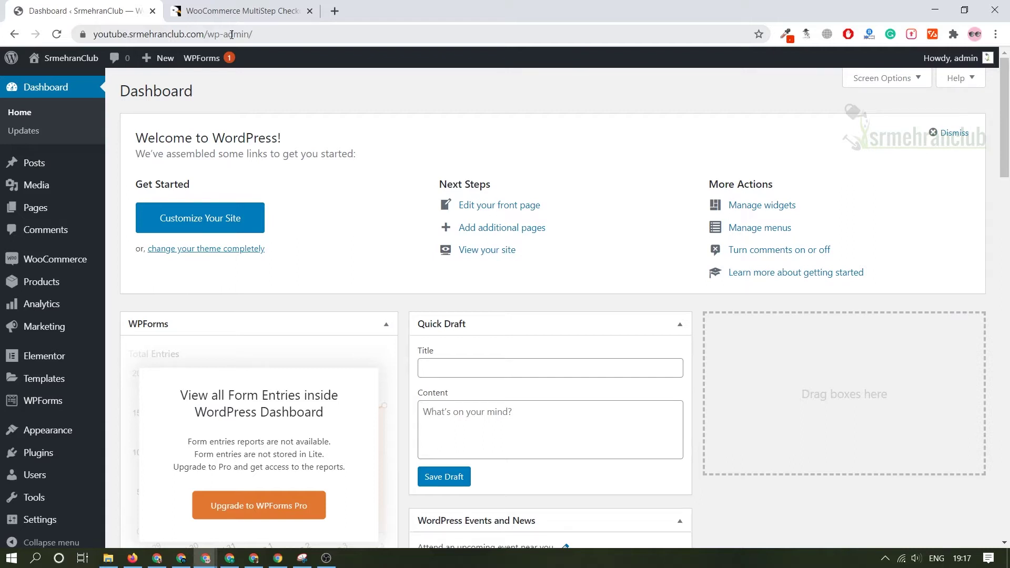
{"action": "scroll", "coordinate": [215, 479], "scroll_direction": "down", "scroll_amount": 4}
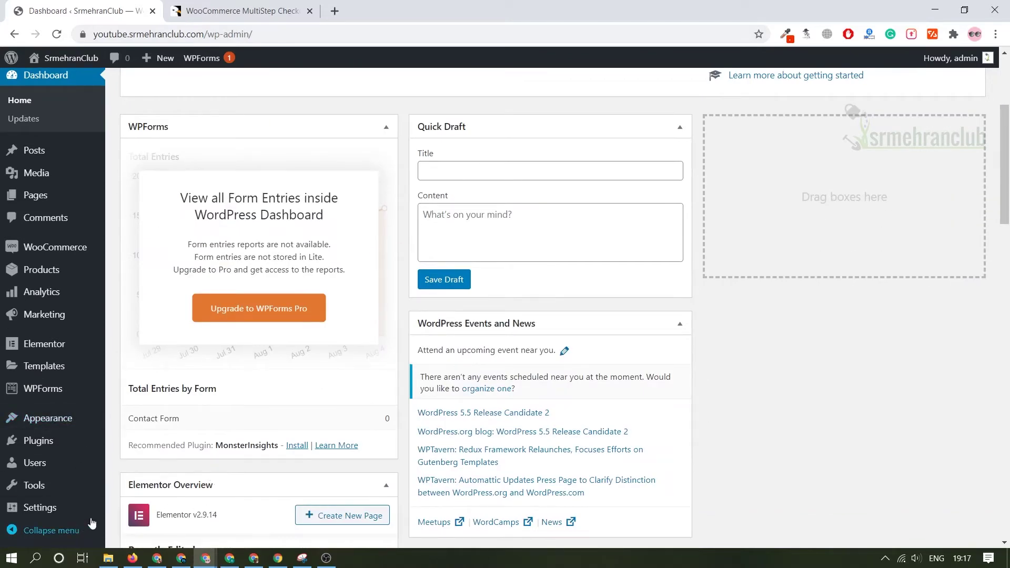
{"action": "mouse_move", "coordinate": [74, 420]}
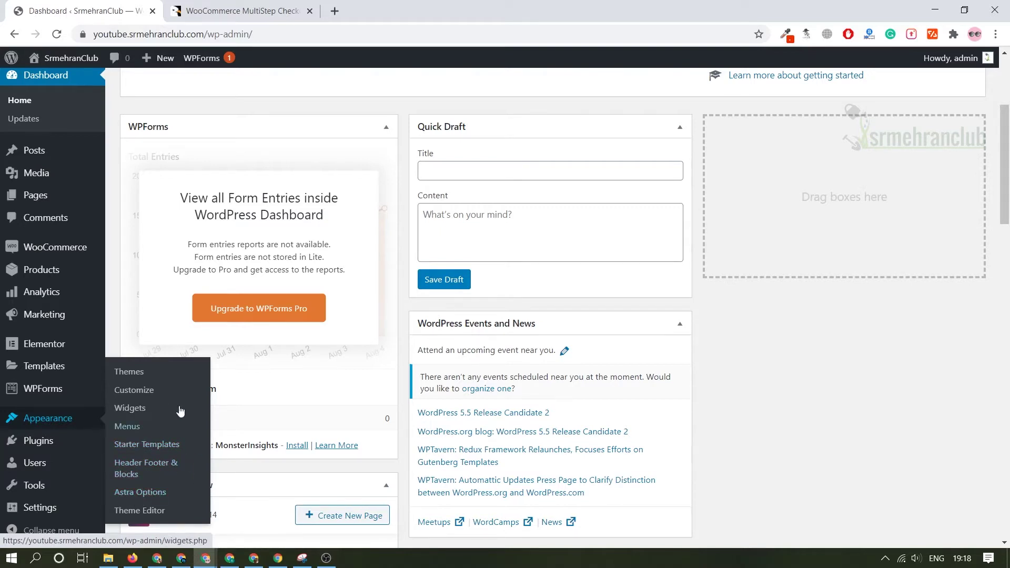
{"action": "mouse_move", "coordinate": [70, 437]}
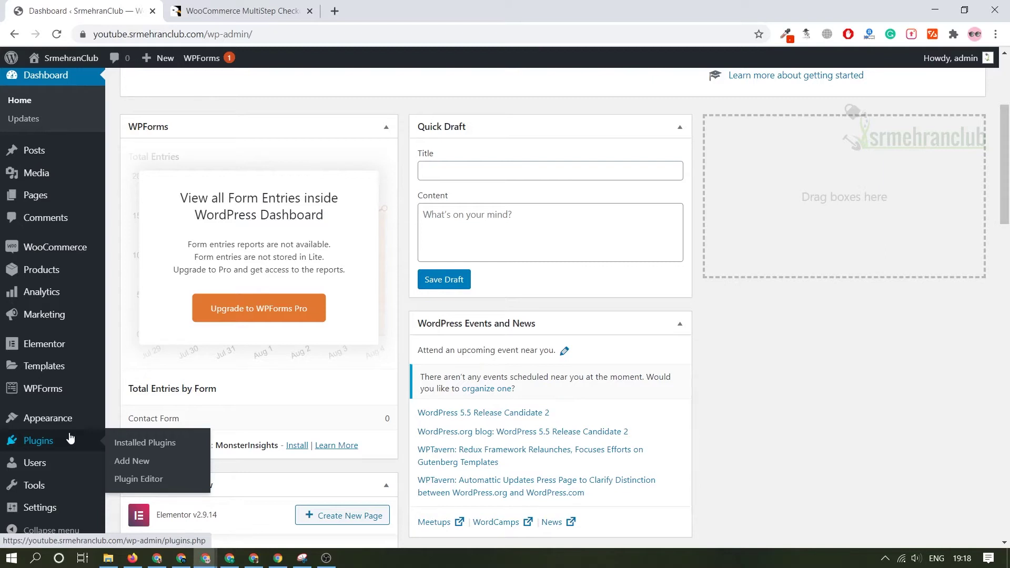
{"action": "mouse_move", "coordinate": [68, 462]}
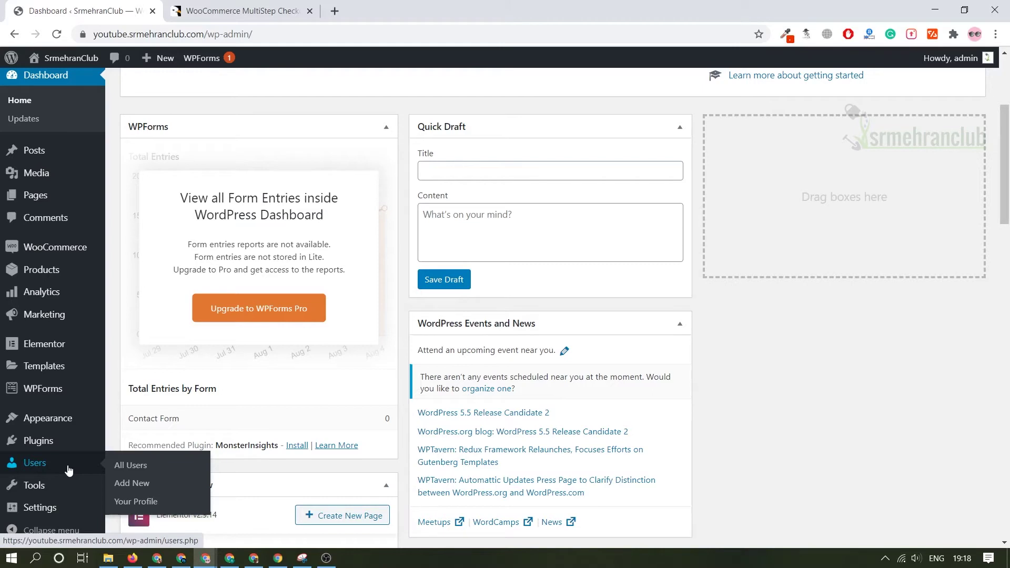
{"action": "mouse_move", "coordinate": [70, 485]}
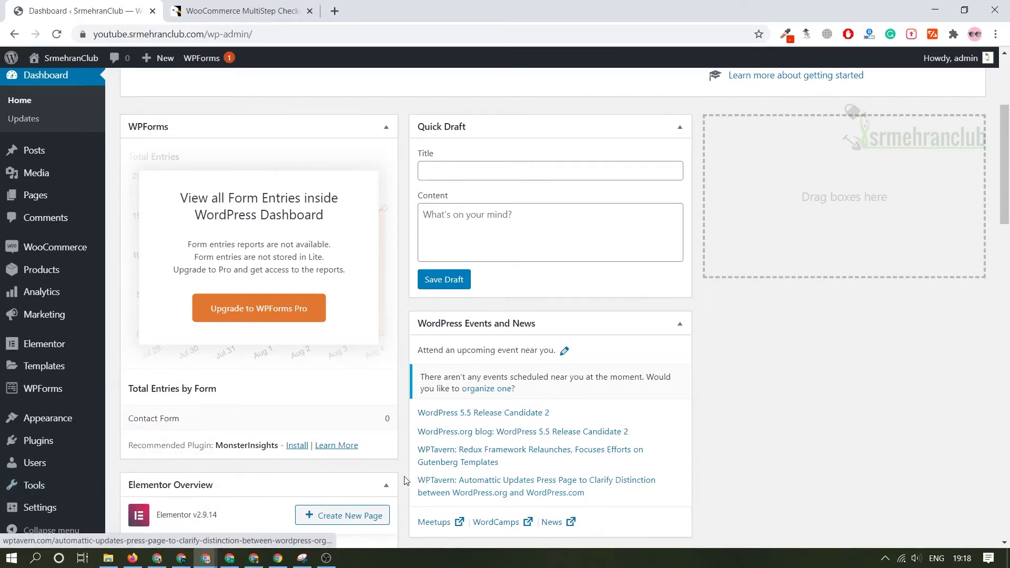
{"action": "mouse_move", "coordinate": [33, 509]}
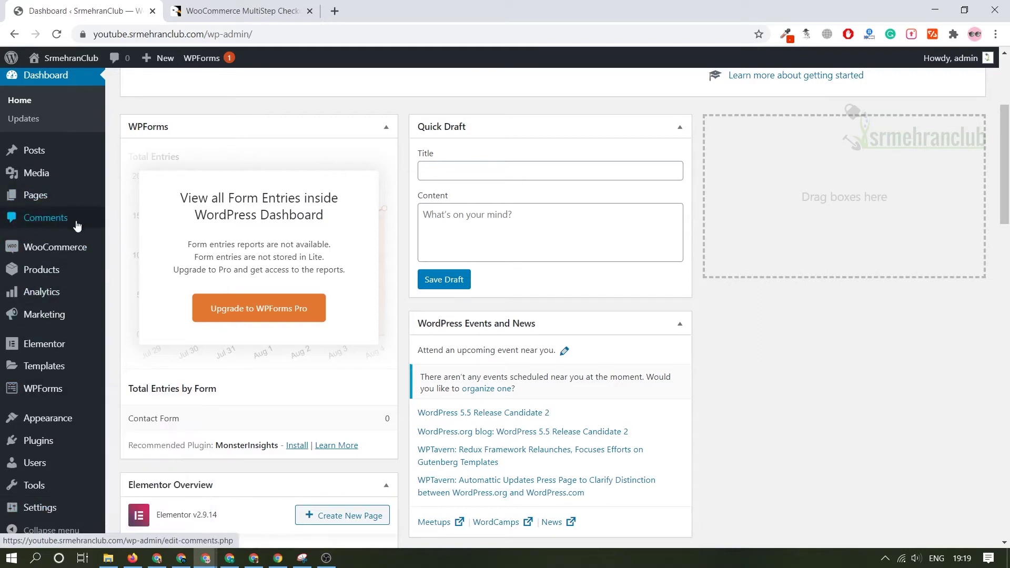
{"action": "mouse_move", "coordinate": [48, 150]}
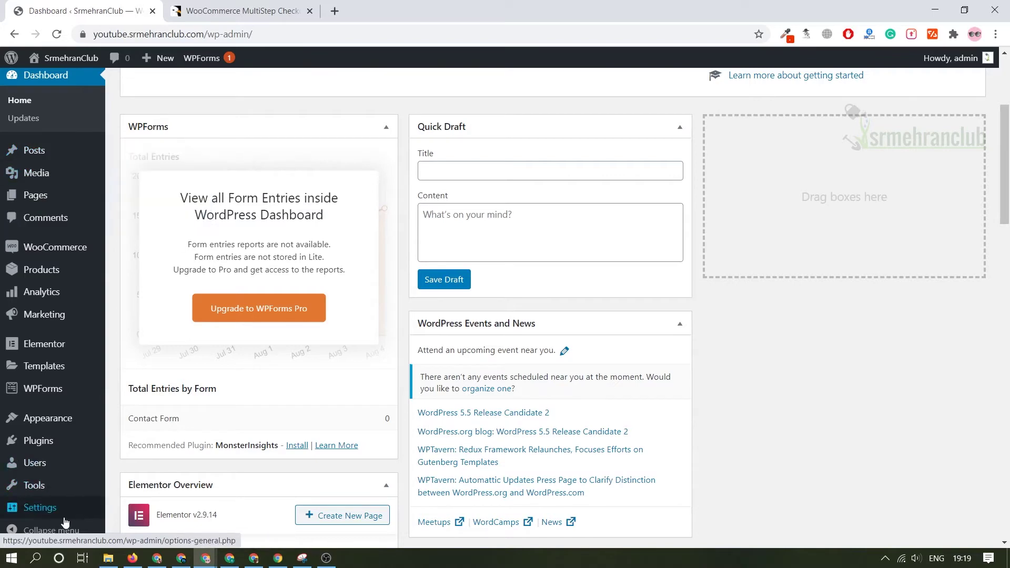
Open Settings > Permalinks and highlight the selected Post name structure
{"action": "mouse_move", "coordinate": [79, 506]}
{"action": "left_click", "coordinate": [164, 500]}
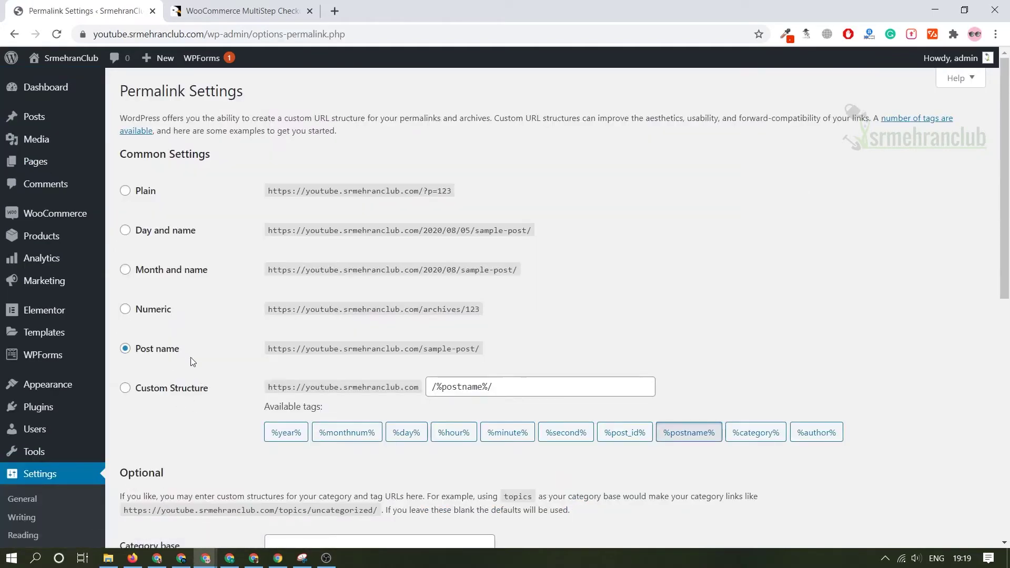
{"action": "left_click_drag", "start_coordinate": [191, 351], "coordinate": [132, 356]}
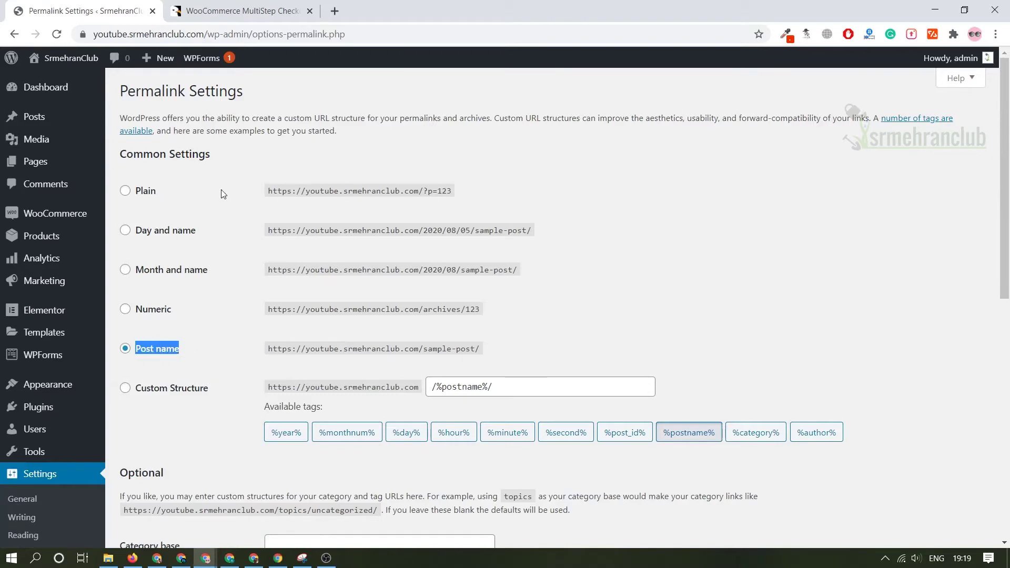
{"action": "left_click_drag", "start_coordinate": [244, 95], "coordinate": [166, 100]}
{"action": "scroll", "coordinate": [232, 317], "scroll_direction": "down", "scroll_amount": 10}
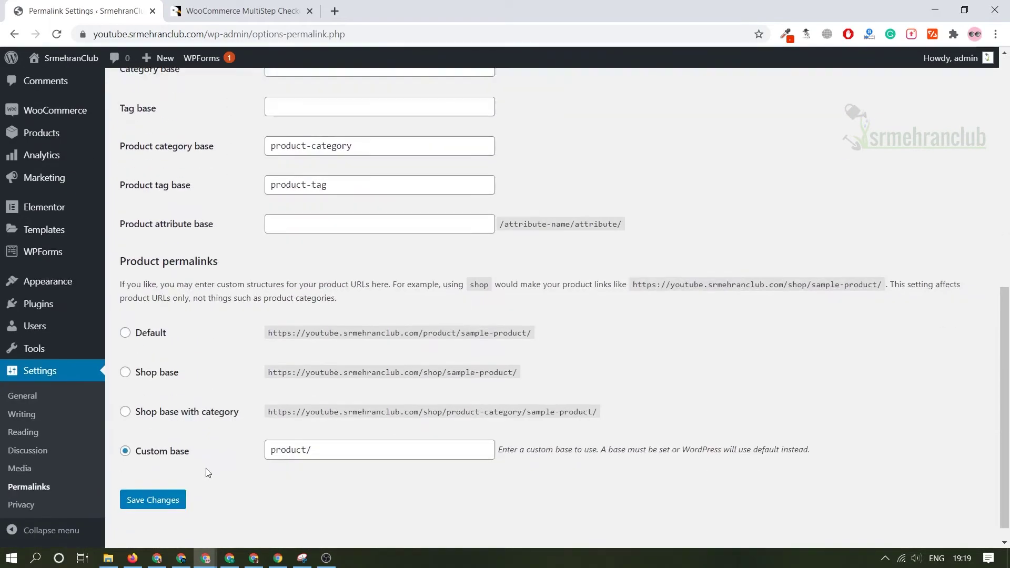
{"action": "scroll", "coordinate": [232, 340], "scroll_direction": "up", "scroll_amount": 10}
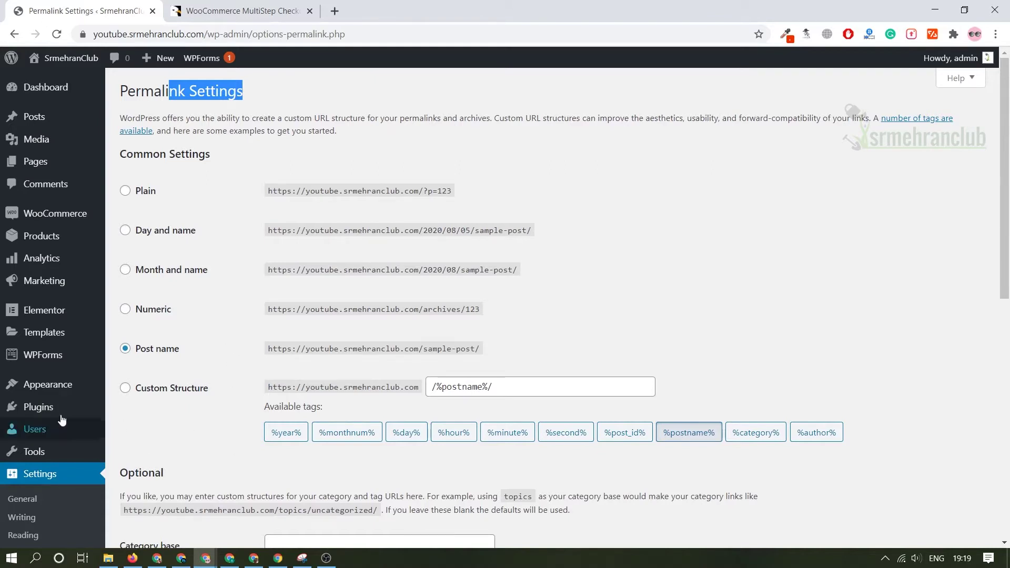
Go to Plugins > Installed Plugins from the admin sidebar
{"action": "mouse_move", "coordinate": [58, 418]}
{"action": "left_click", "coordinate": [141, 407]}
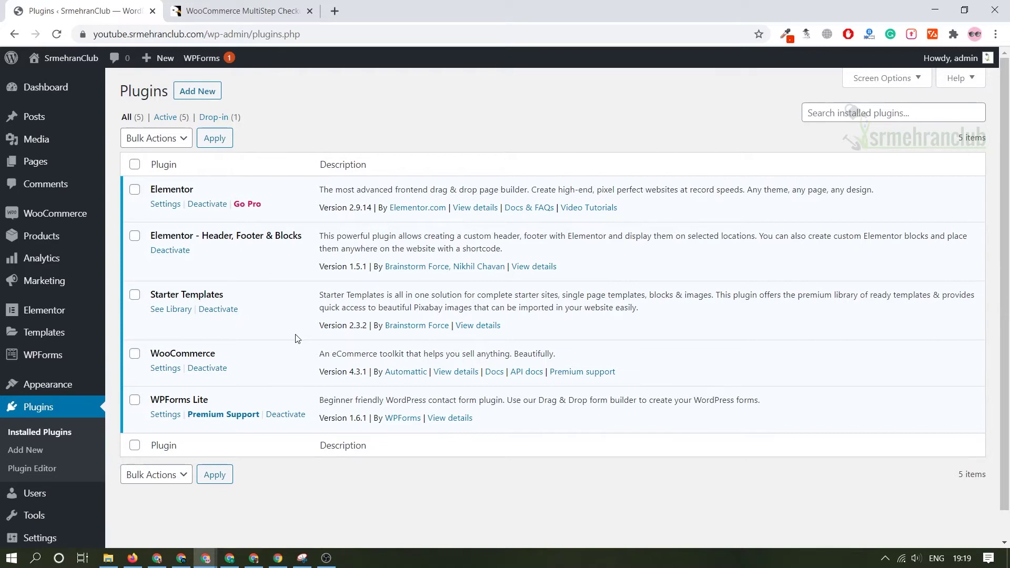
Open Plugins > Add New and browse the Popular plugins list, after glancing at CodeCanyon
{"action": "left_click", "coordinate": [217, 91]}
{"action": "left_click", "coordinate": [242, 11]}
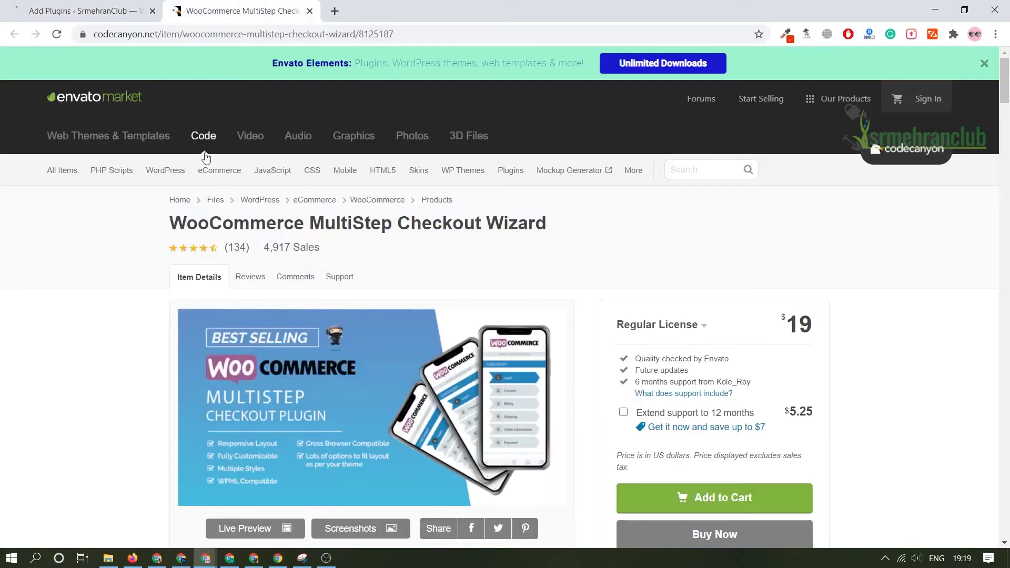
{"action": "left_click", "coordinate": [22, 6]}
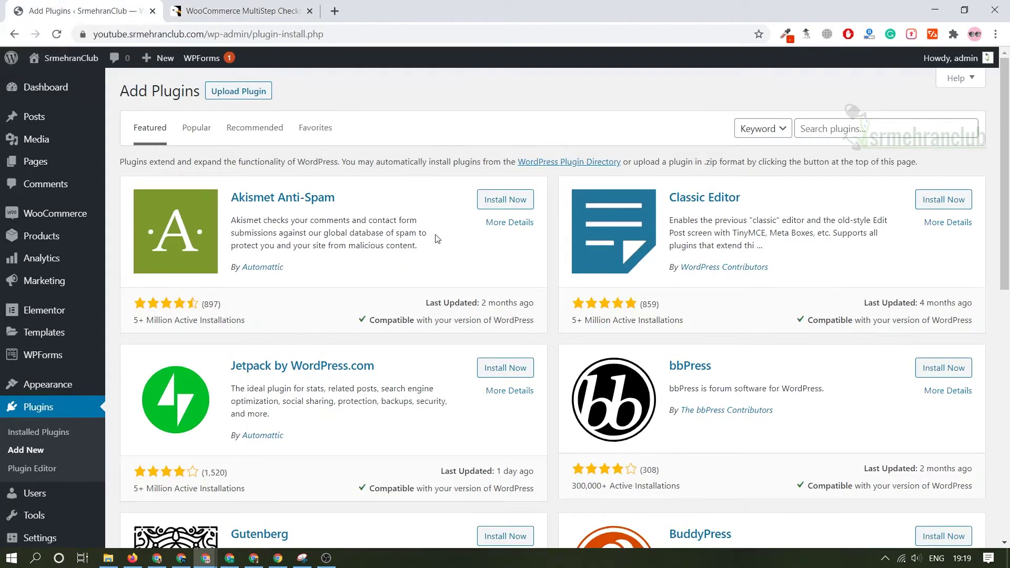
{"action": "left_click", "coordinate": [196, 130]}
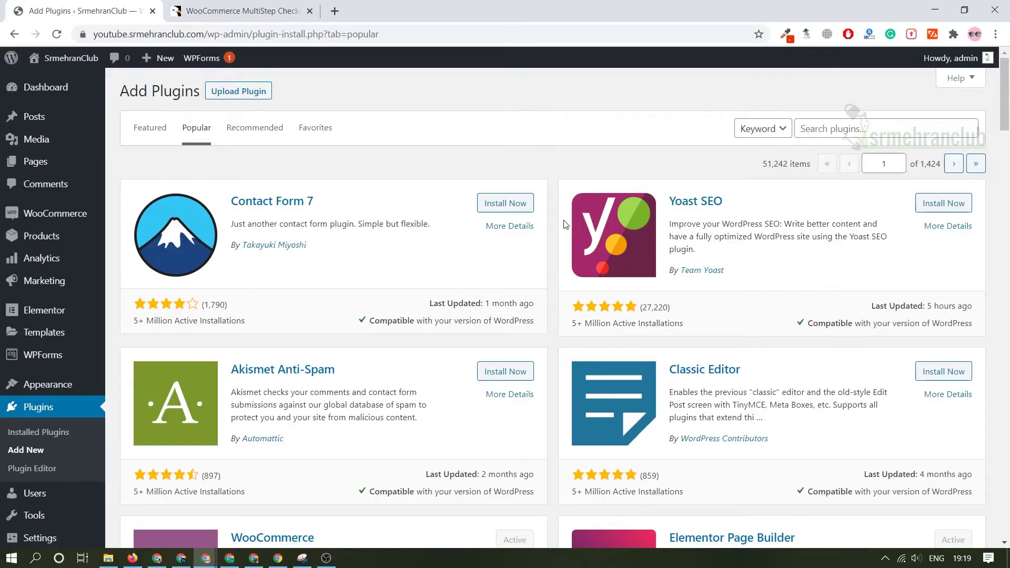
{"action": "scroll", "coordinate": [551, 247], "scroll_direction": "down", "scroll_amount": 1}
{"action": "scroll", "coordinate": [551, 248], "scroll_direction": "down", "scroll_amount": 20}
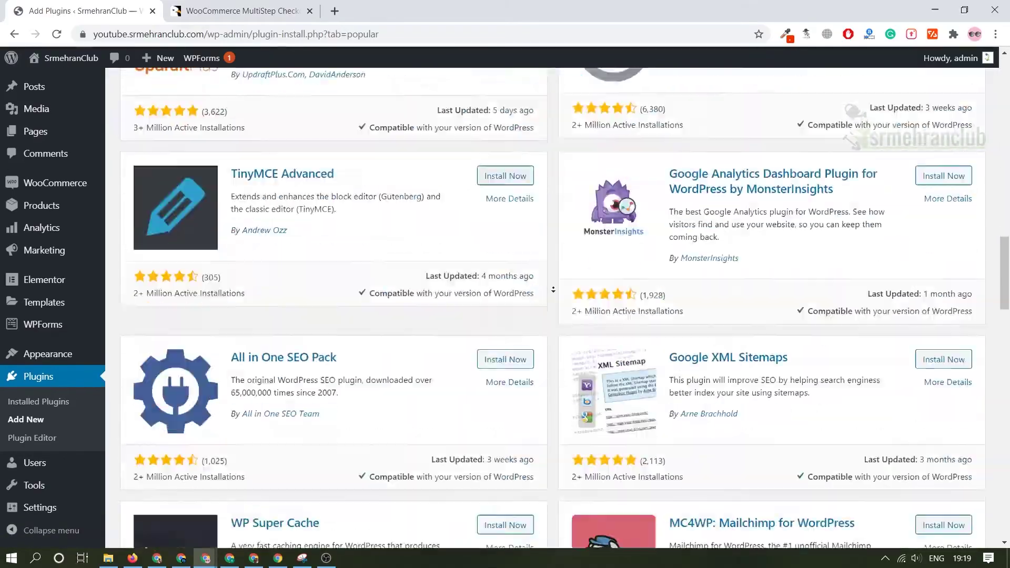
{"action": "scroll", "coordinate": [554, 289], "scroll_direction": "up", "scroll_amount": 20}
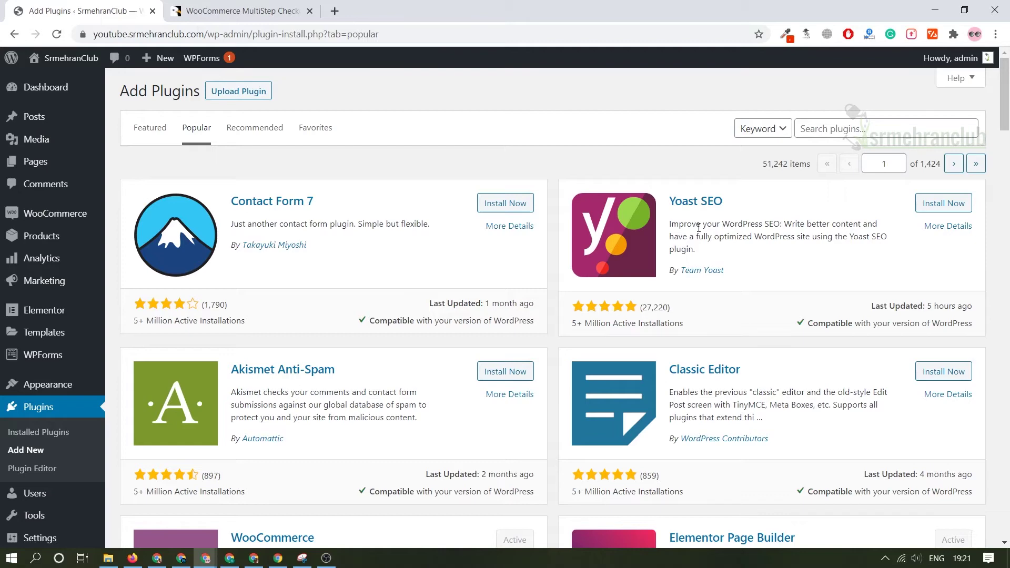
Upload the codecanyon multistep checkout zip, install it and activate the plugin
{"action": "left_click", "coordinate": [263, 92]}
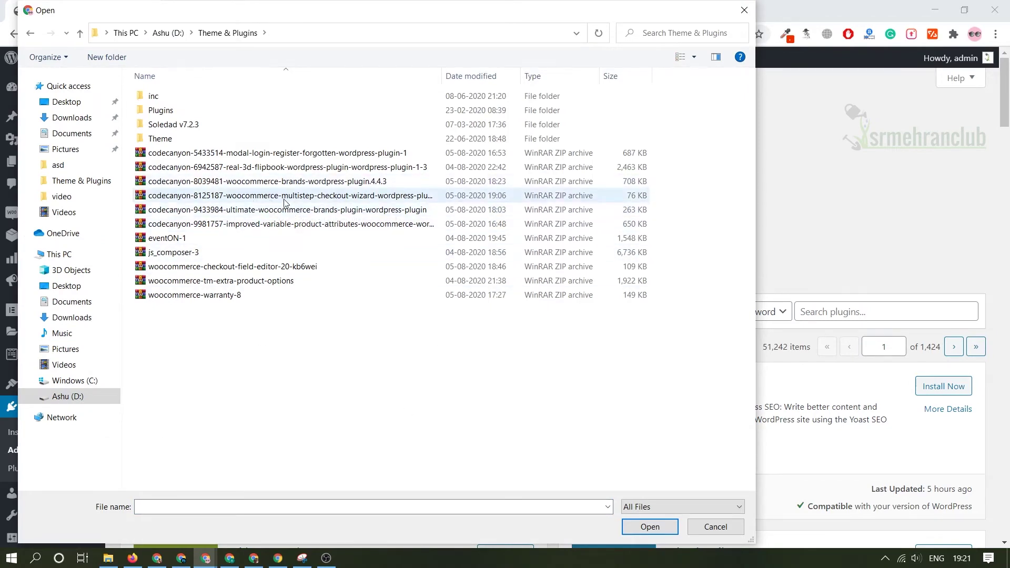
{"action": "double_click", "coordinate": [330, 200]}
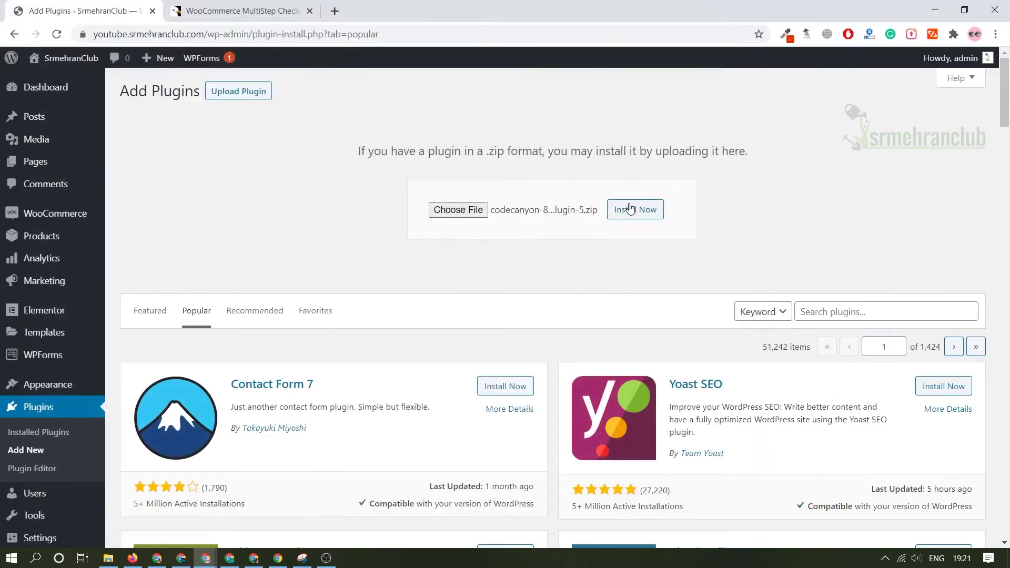
{"action": "left_click", "coordinate": [650, 205]}
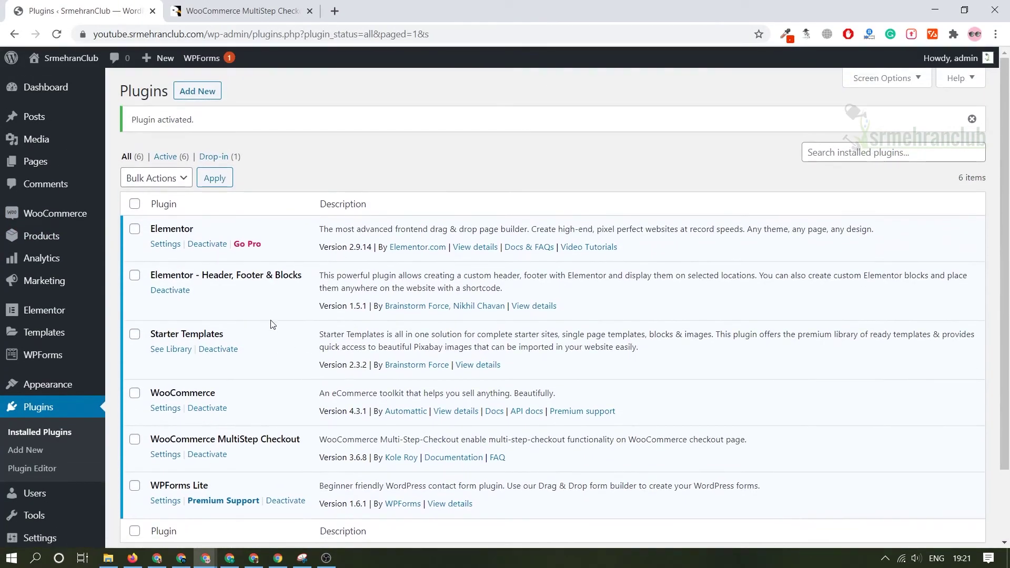
{"action": "mouse_move", "coordinate": [56, 59]}
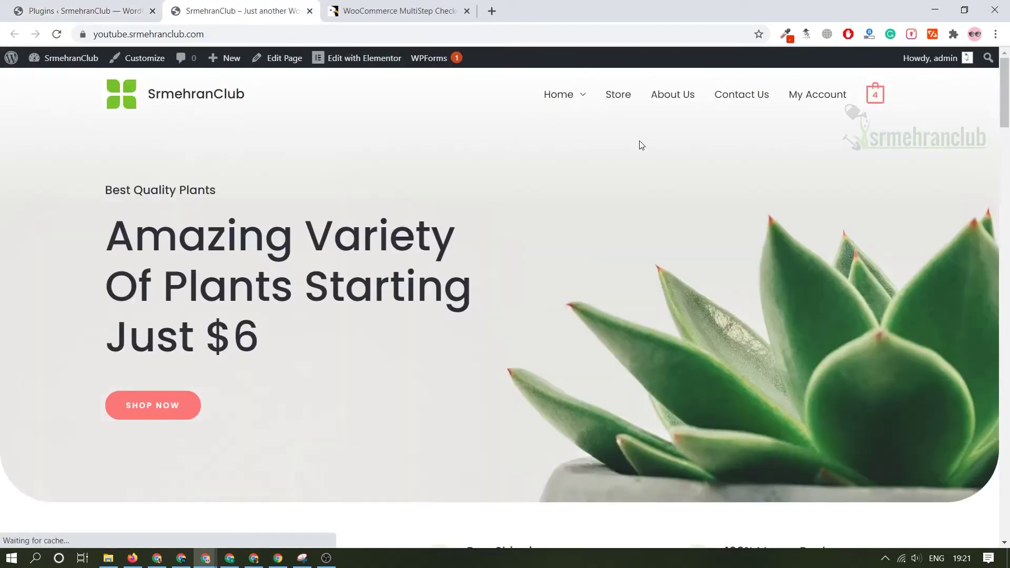
From the Store, add one Cleistocactus to the cart and scroll through to checkout
{"action": "left_click", "coordinate": [619, 96]}
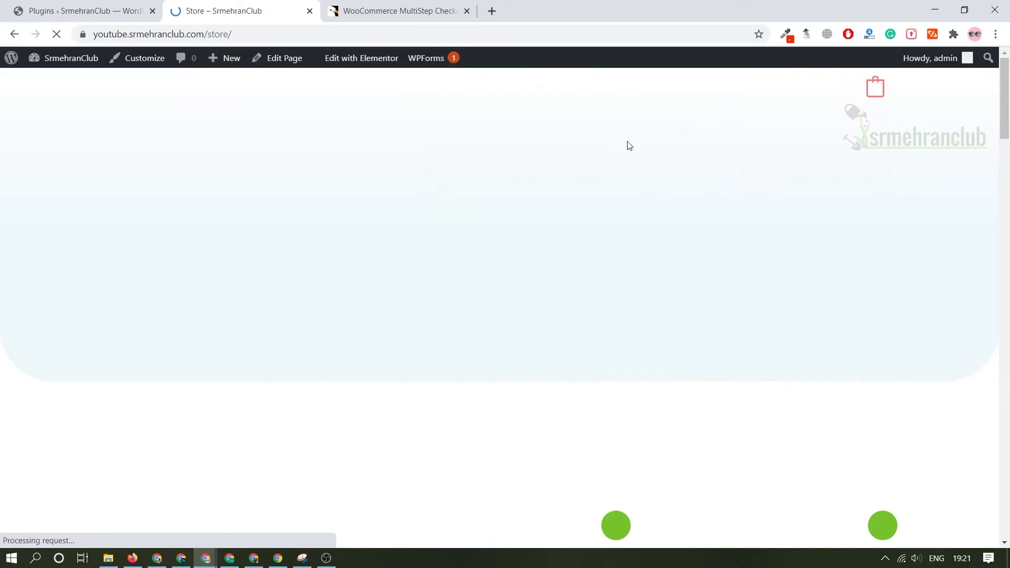
{"action": "scroll", "coordinate": [512, 253], "scroll_direction": "down", "scroll_amount": 5}
{"action": "left_click", "coordinate": [447, 388]}
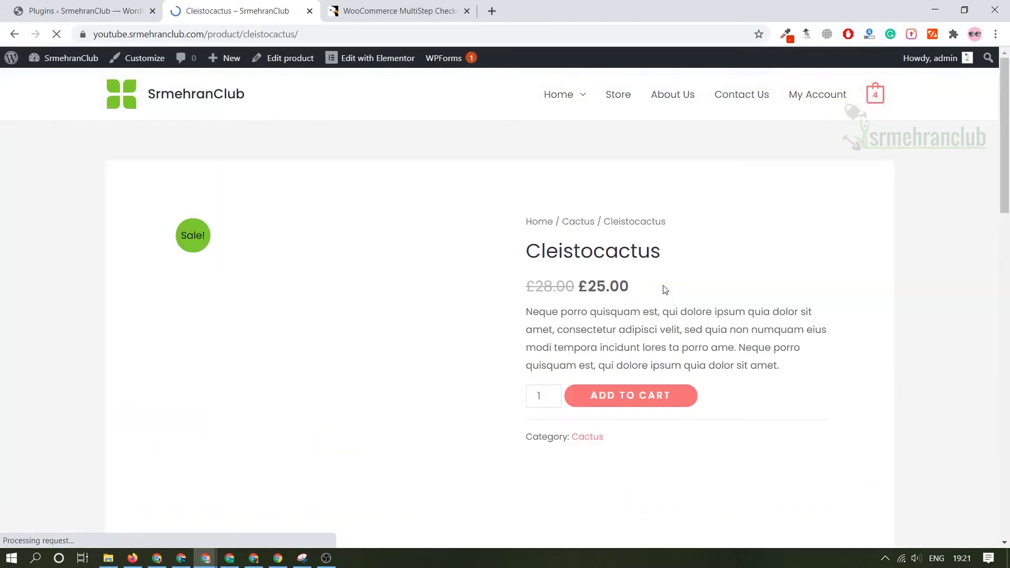
{"action": "left_click", "coordinate": [598, 400]}
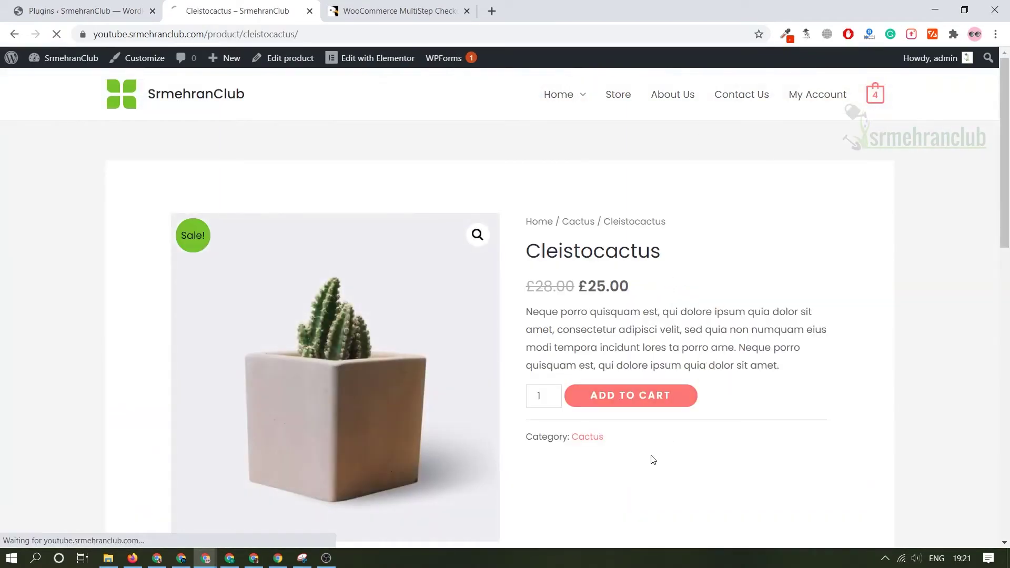
{"action": "scroll", "coordinate": [588, 431], "scroll_direction": "down", "scroll_amount": 1}
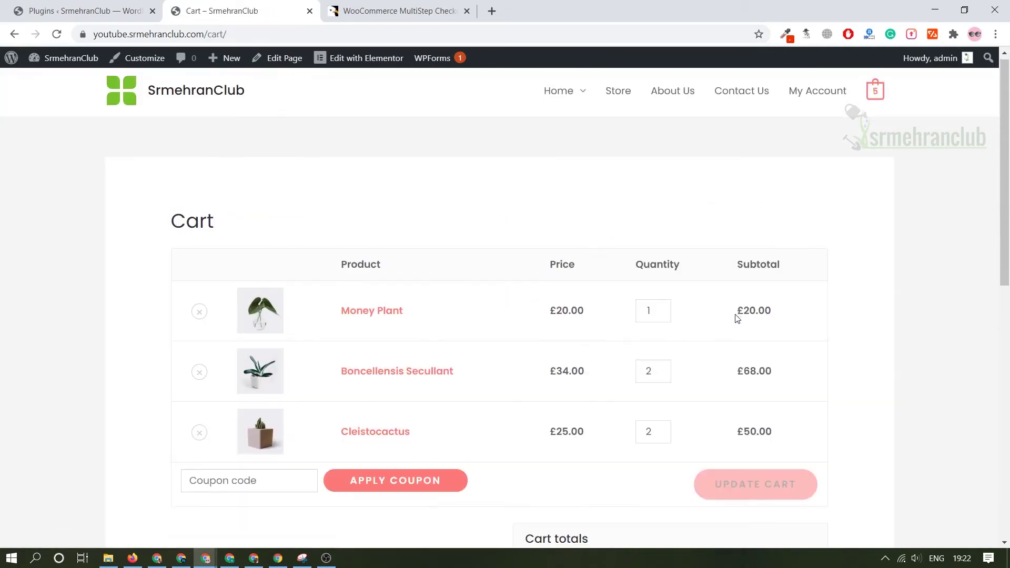
{"action": "scroll", "coordinate": [734, 317], "scroll_direction": "down", "scroll_amount": 3}
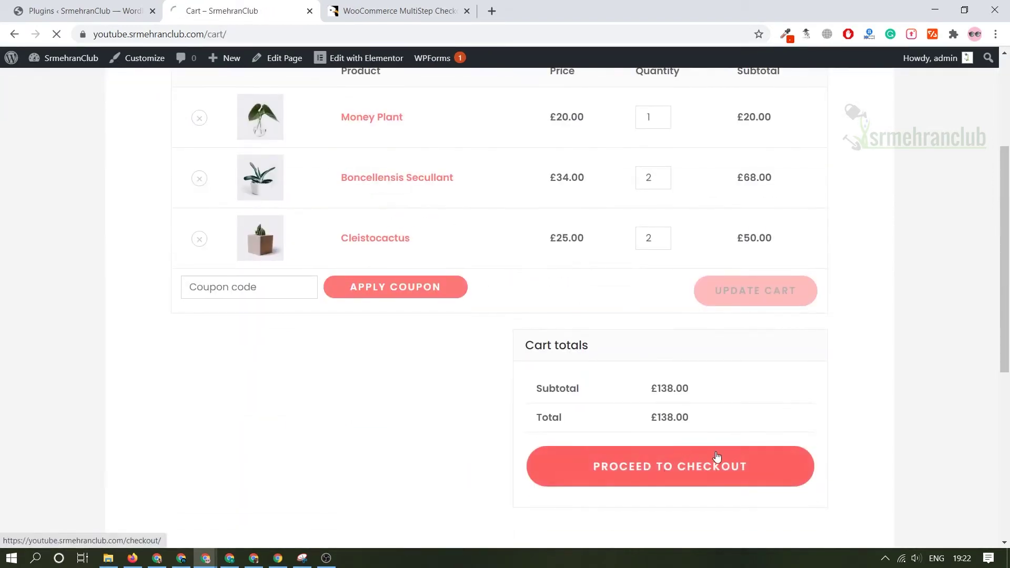
{"action": "scroll", "coordinate": [276, 336], "scroll_direction": "down", "scroll_amount": 5}
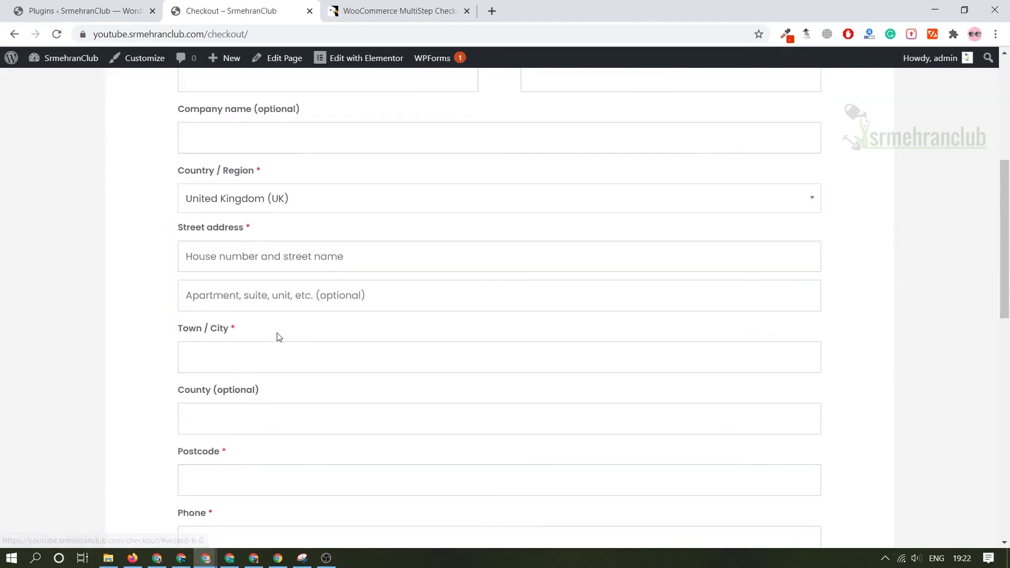
{"action": "scroll", "coordinate": [279, 337], "scroll_direction": "up", "scroll_amount": 5}
Deactivate WooCommerce MultiStep Checkout and reload checkout to see the standard single page
{"action": "left_click", "coordinate": [79, 11]}
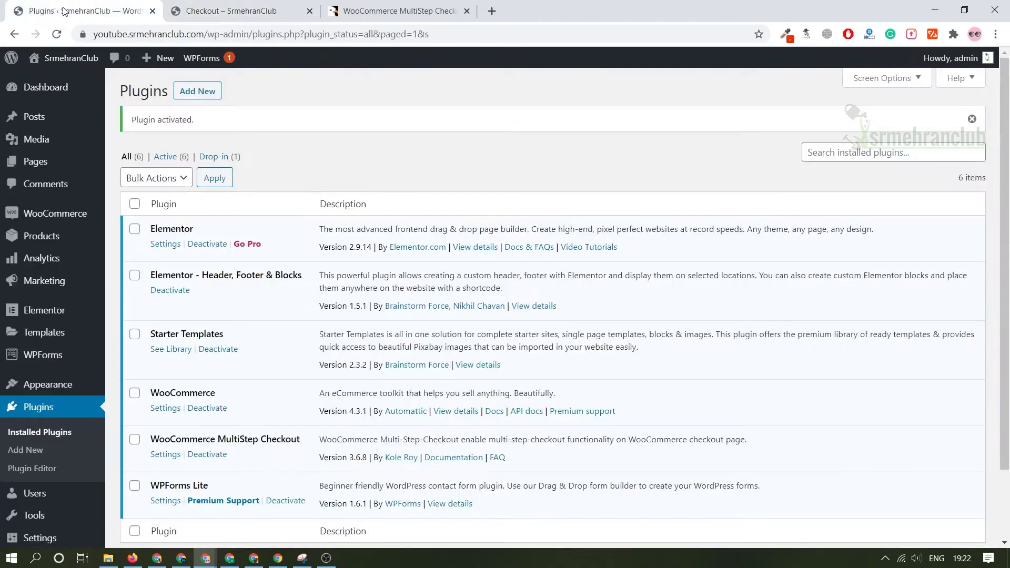
{"action": "scroll", "coordinate": [177, 315], "scroll_direction": "down", "scroll_amount": 2}
{"action": "left_click", "coordinate": [190, 389]}
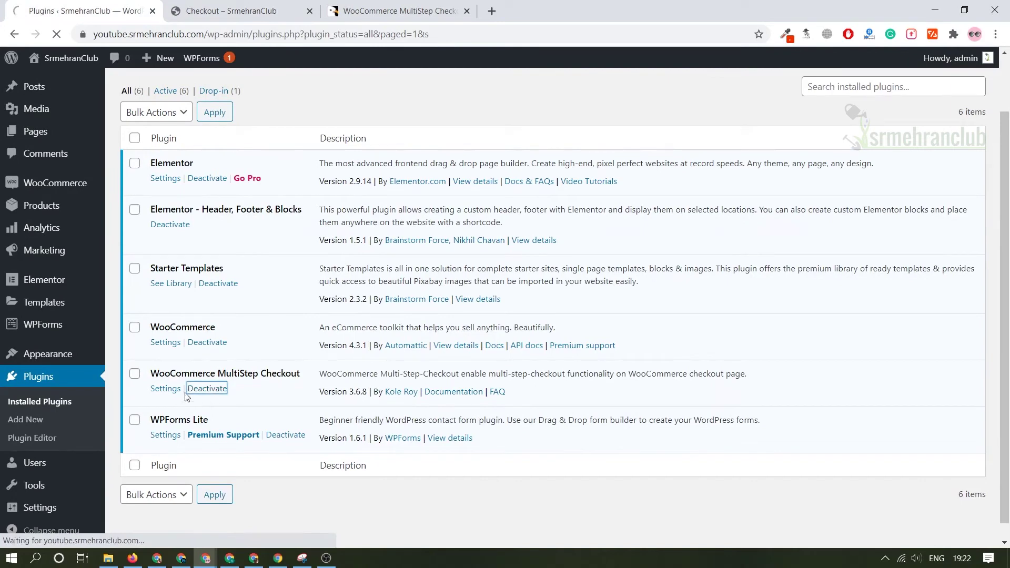
{"action": "left_click", "coordinate": [231, 11]}
{"action": "left_click", "coordinate": [56, 34]}
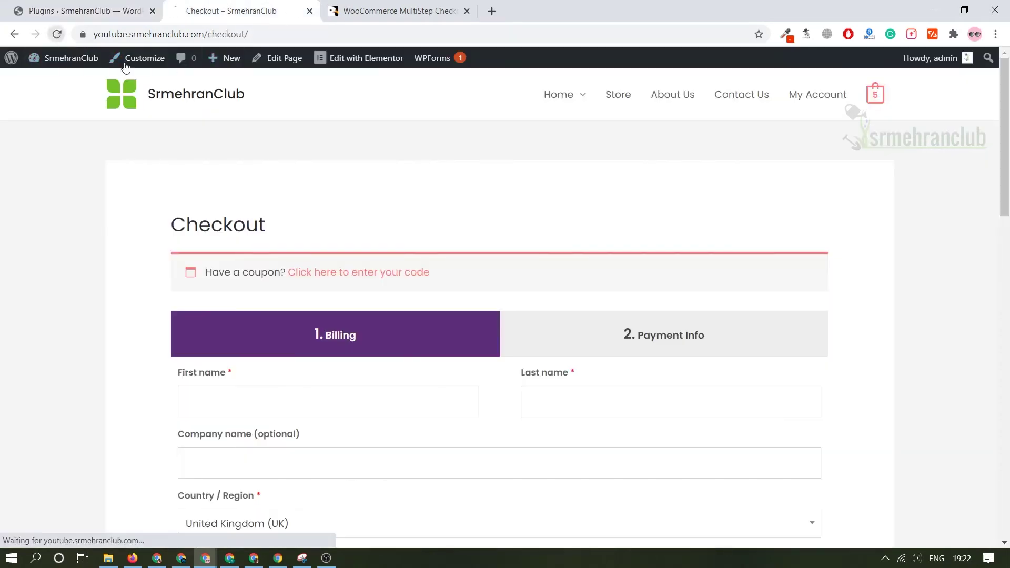
{"action": "scroll", "coordinate": [304, 376], "scroll_direction": "down", "scroll_amount": 6}
{"action": "scroll", "coordinate": [327, 361], "scroll_direction": "up", "scroll_amount": 6}
{"action": "scroll", "coordinate": [634, 360], "scroll_direction": "down", "scroll_amount": 6}
{"action": "scroll", "coordinate": [579, 357], "scroll_direction": "up", "scroll_amount": 6}
{"action": "scroll", "coordinate": [509, 349], "scroll_direction": "down", "scroll_amount": 5}
{"action": "scroll", "coordinate": [420, 326], "scroll_direction": "up", "scroll_amount": 5}
{"action": "scroll", "coordinate": [474, 293], "scroll_direction": "down", "scroll_amount": 6}
{"action": "scroll", "coordinate": [473, 293], "scroll_direction": "up", "scroll_amount": 6}
Reactivate the plugin and reload checkout, now showing 1. Billing and 2. Payment Info steps
{"action": "left_click", "coordinate": [85, 12]}
{"action": "scroll", "coordinate": [309, 303], "scroll_direction": "down", "scroll_amount": 1}
{"action": "scroll", "coordinate": [309, 303], "scroll_direction": "down", "scroll_amount": 2}
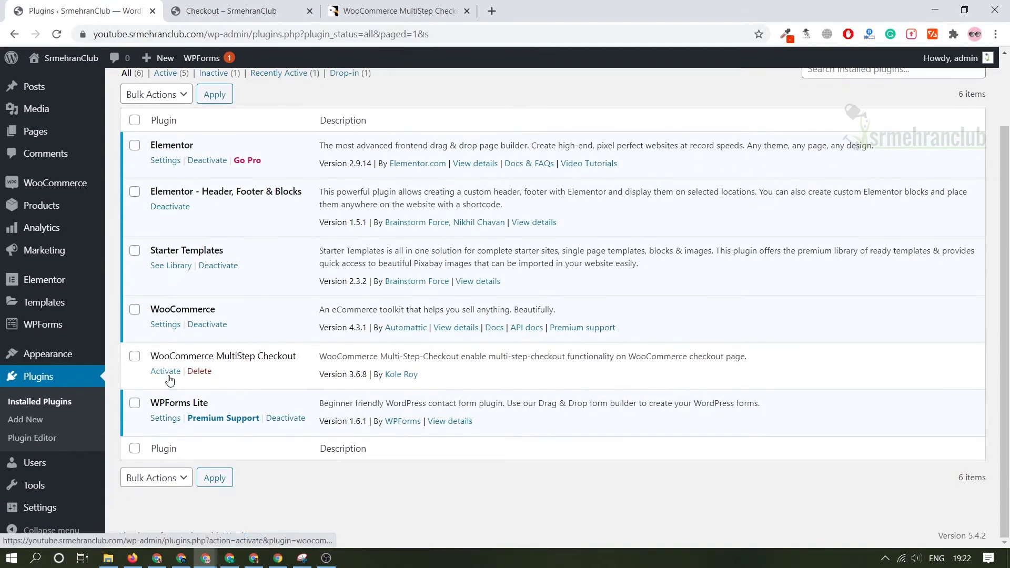
{"action": "left_click", "coordinate": [164, 372]}
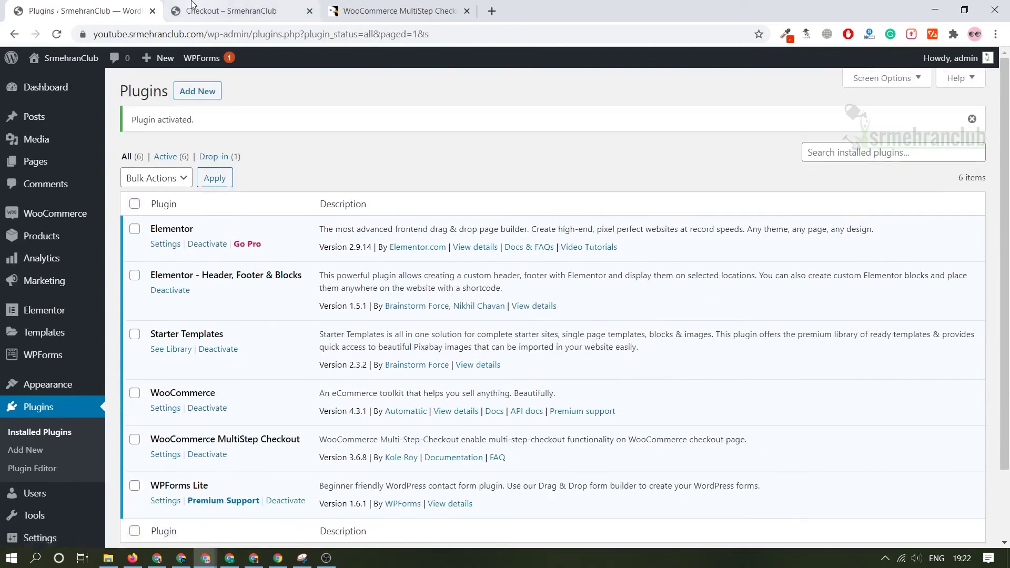
{"action": "left_click", "coordinate": [192, 8]}
{"action": "left_click", "coordinate": [50, 35]}
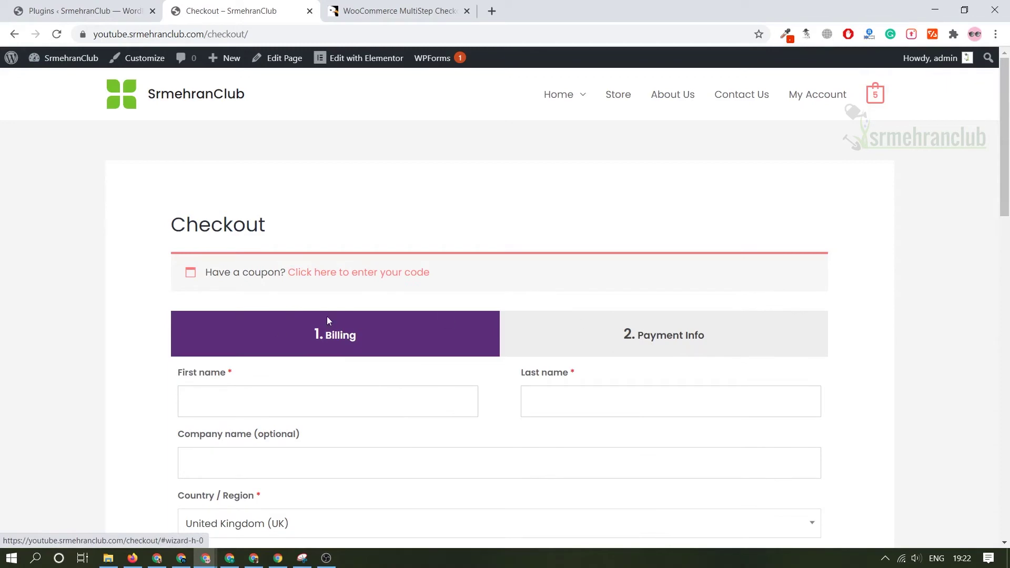
{"action": "scroll", "coordinate": [420, 342], "scroll_direction": "down", "scroll_amount": 5}
{"action": "scroll", "coordinate": [327, 314], "scroll_direction": "up", "scroll_amount": 4}
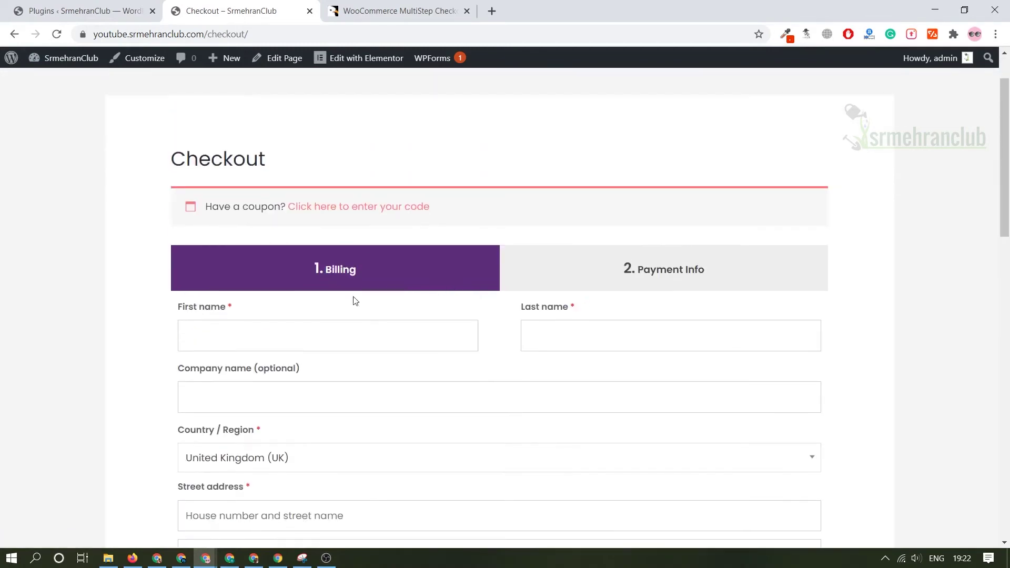
{"action": "scroll", "coordinate": [294, 353], "scroll_direction": "down", "scroll_amount": 6}
{"action": "scroll", "coordinate": [456, 392], "scroll_direction": "down", "scroll_amount": 5}
{"action": "scroll", "coordinate": [456, 393], "scroll_direction": "up", "scroll_amount": 9}
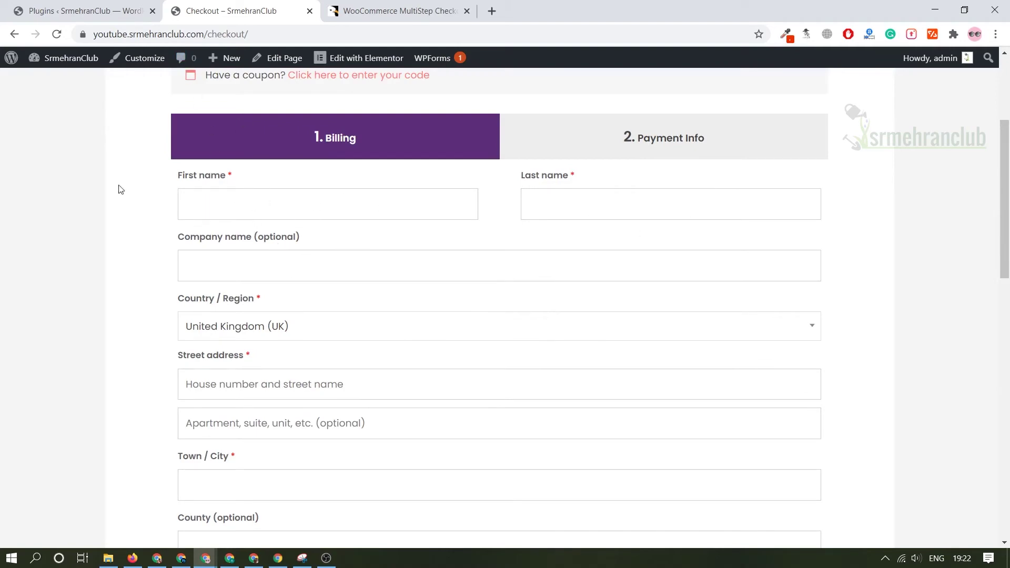
Set the checkout wizard style to Progress Bar, save, and reload checkout to preview it
{"action": "left_click", "coordinate": [73, 8]}
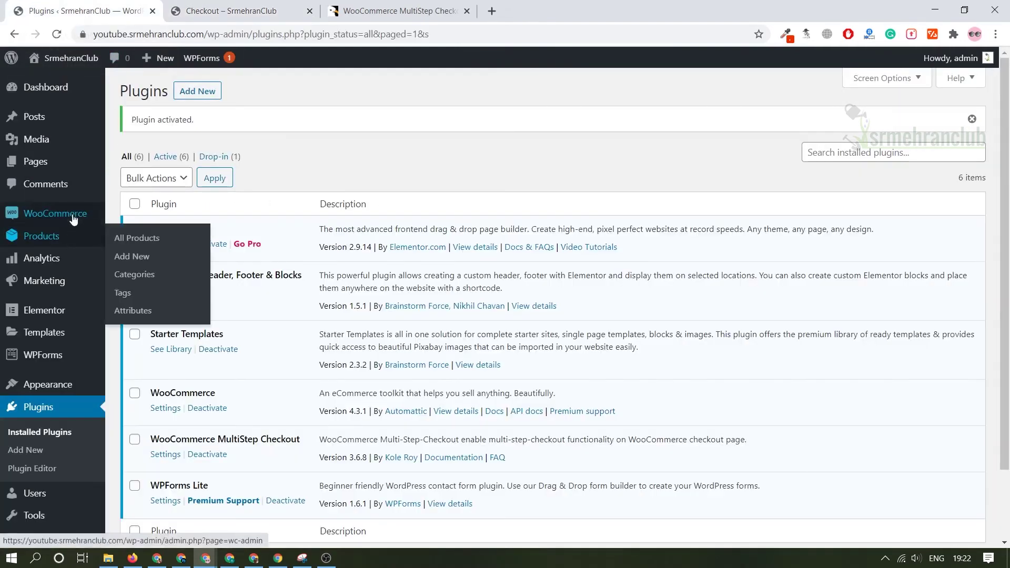
{"action": "mouse_move", "coordinate": [74, 218]}
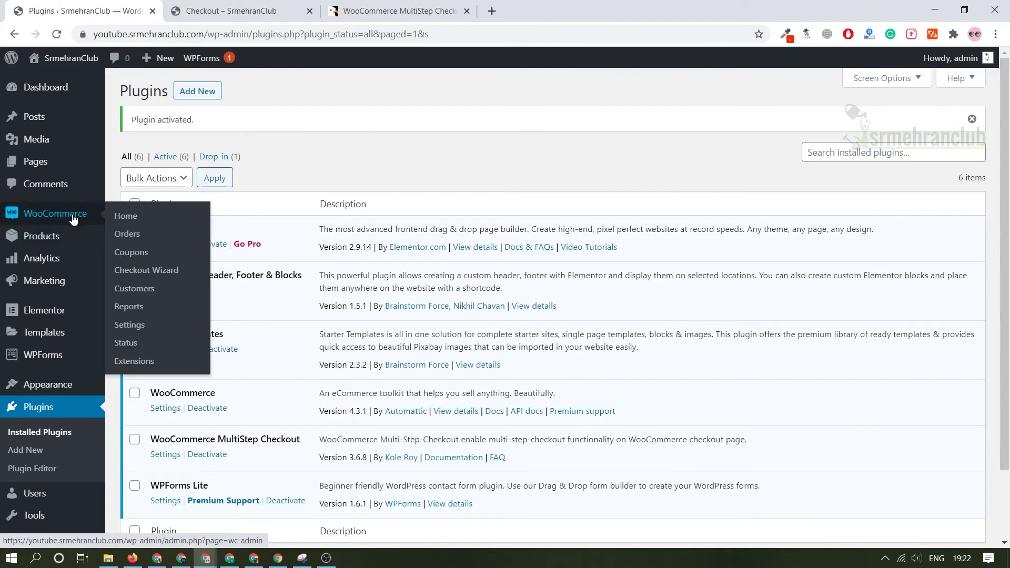
{"action": "left_click", "coordinate": [130, 271]}
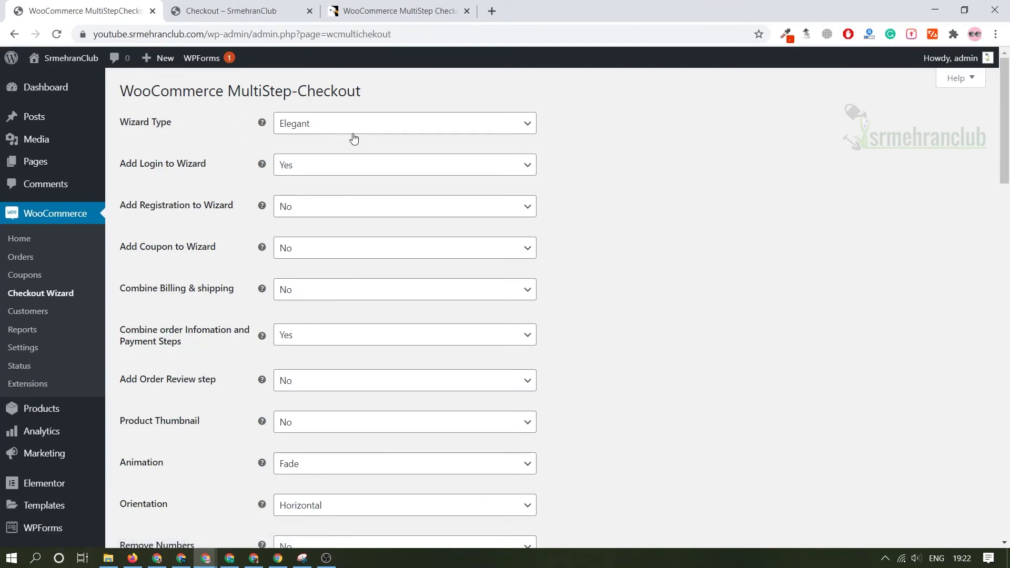
{"action": "left_click", "coordinate": [313, 128]}
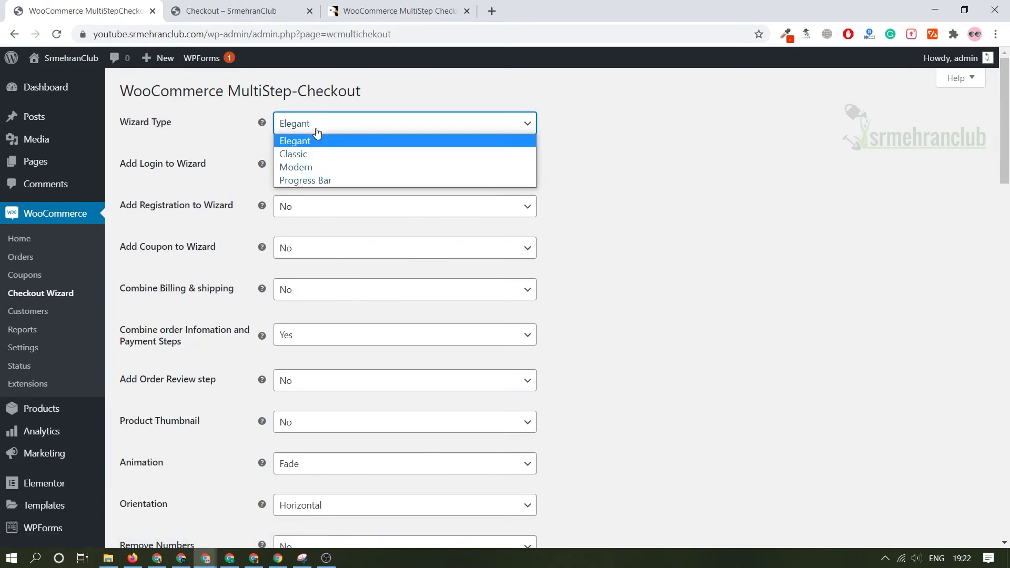
{"action": "left_click", "coordinate": [317, 181]}
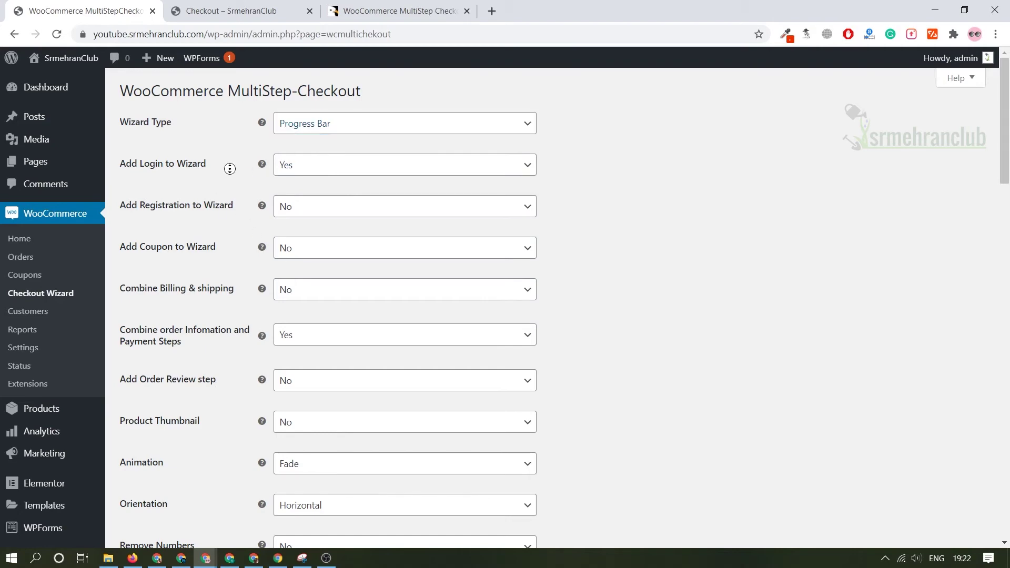
{"action": "scroll", "coordinate": [237, 316], "scroll_direction": "down", "scroll_amount": 15}
{"action": "left_click", "coordinate": [153, 480]}
{"action": "left_click", "coordinate": [231, 10]}
{"action": "left_click", "coordinate": [56, 33]}
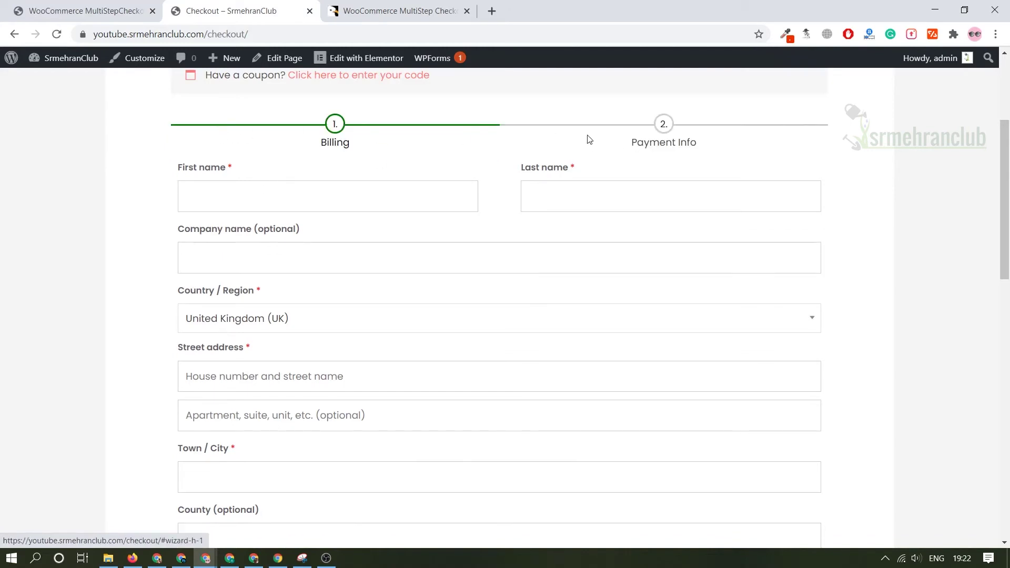
Switch the wizard style to Modern, save, and reload the checkout page
{"action": "key", "text": "ctrl+shift+Tab"}
{"action": "left_click", "coordinate": [451, 167]}
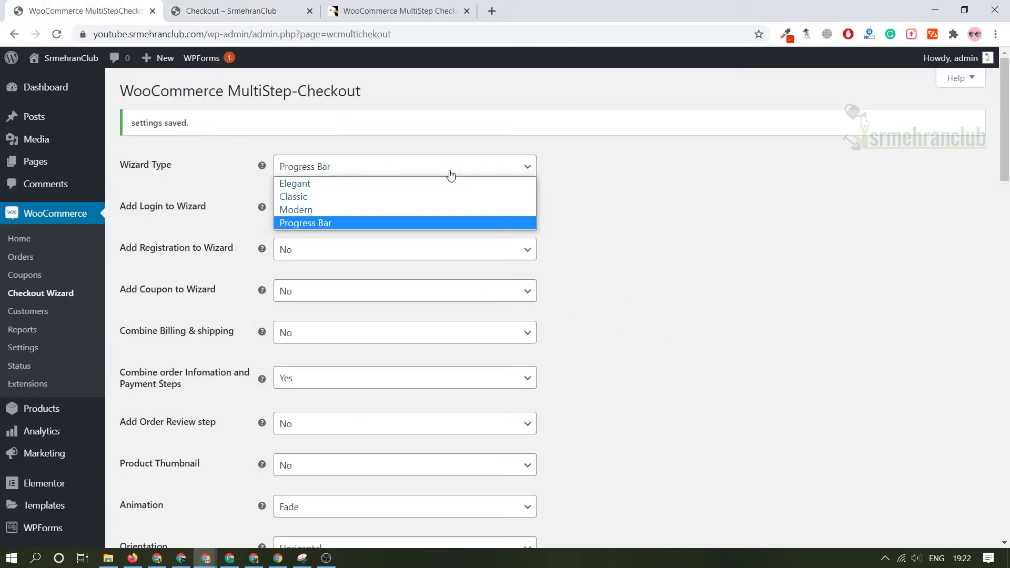
{"action": "left_click", "coordinate": [361, 212]}
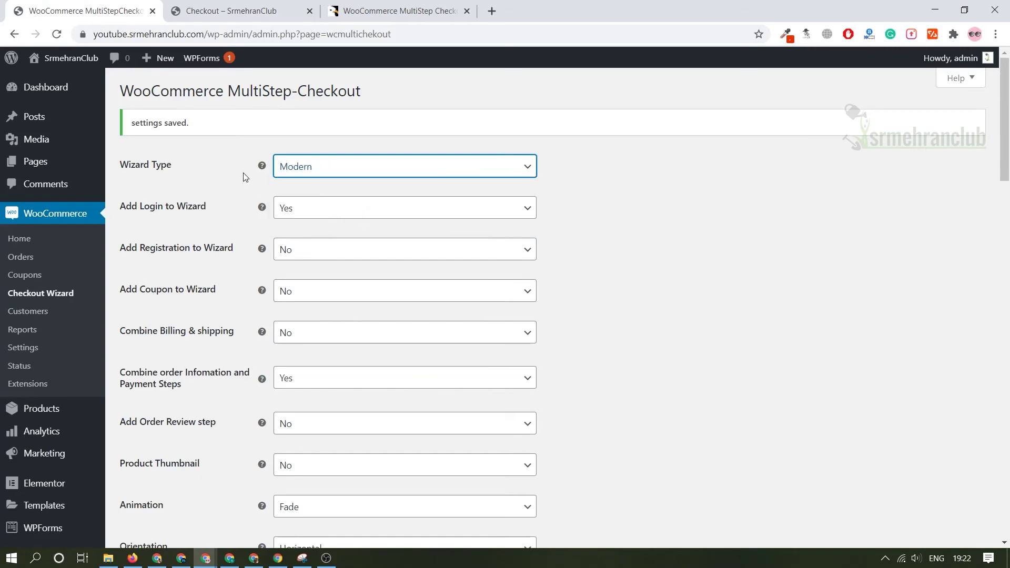
{"action": "left_click", "coordinate": [226, 148]}
{"action": "scroll", "coordinate": [226, 148], "scroll_direction": "down", "scroll_amount": 20}
{"action": "left_click", "coordinate": [169, 482]}
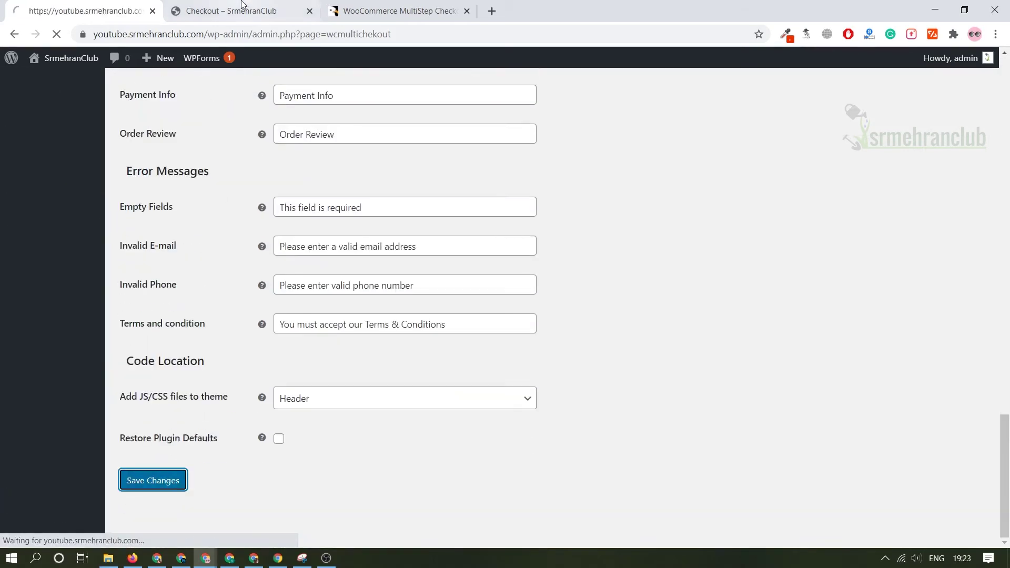
{"action": "left_click", "coordinate": [237, 12]}
{"action": "left_click", "coordinate": [57, 34]}
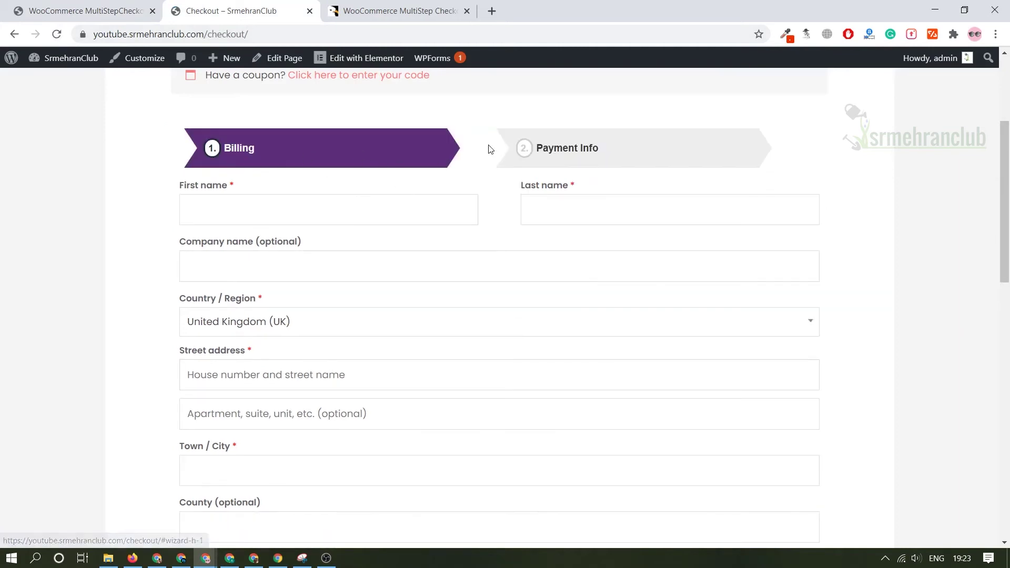
Set Add Coupon to Wizard to Yes in the wizard settings and save
{"action": "left_click", "coordinate": [72, 8]}
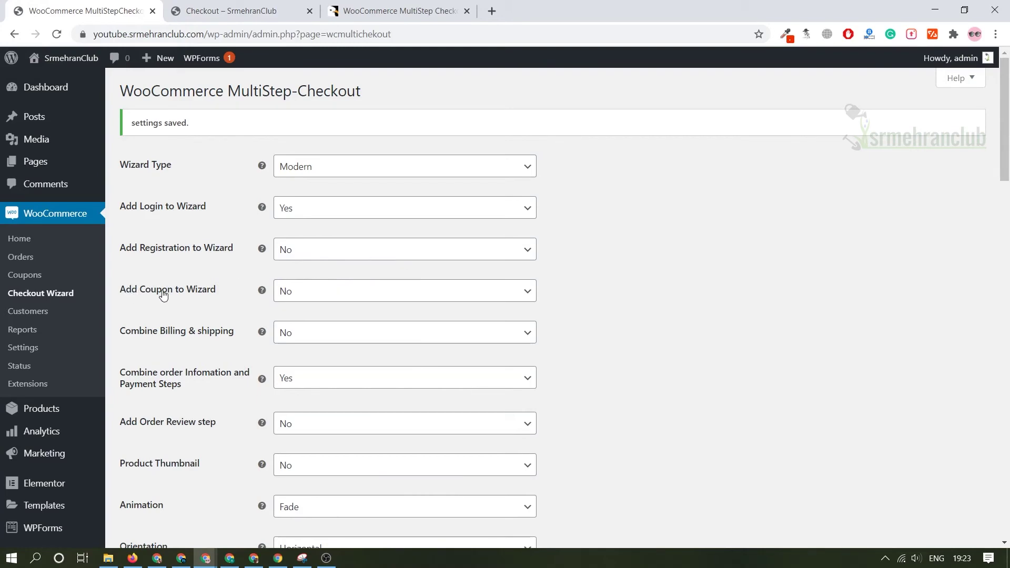
{"action": "left_click", "coordinate": [305, 295]}
{"action": "left_click", "coordinate": [291, 315]}
{"action": "scroll", "coordinate": [213, 362], "scroll_direction": "down", "scroll_amount": 20}
{"action": "scroll", "coordinate": [213, 362], "scroll_direction": "down", "scroll_amount": 10}
{"action": "left_click", "coordinate": [167, 480]}
Reload checkout and verify the new Coupon step precedes the Billing step
{"action": "left_click", "coordinate": [234, 11]}
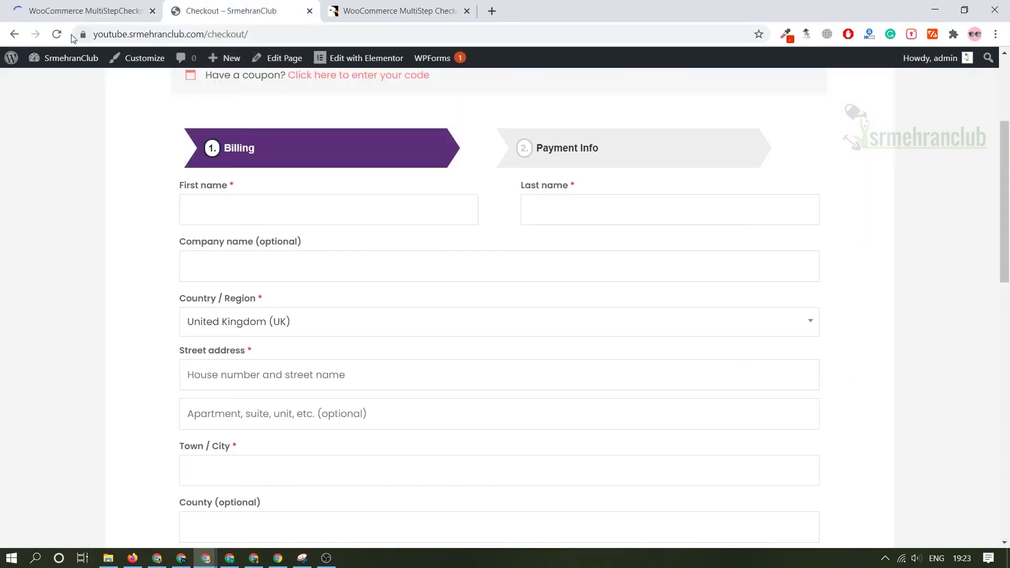
{"action": "left_click", "coordinate": [57, 34]}
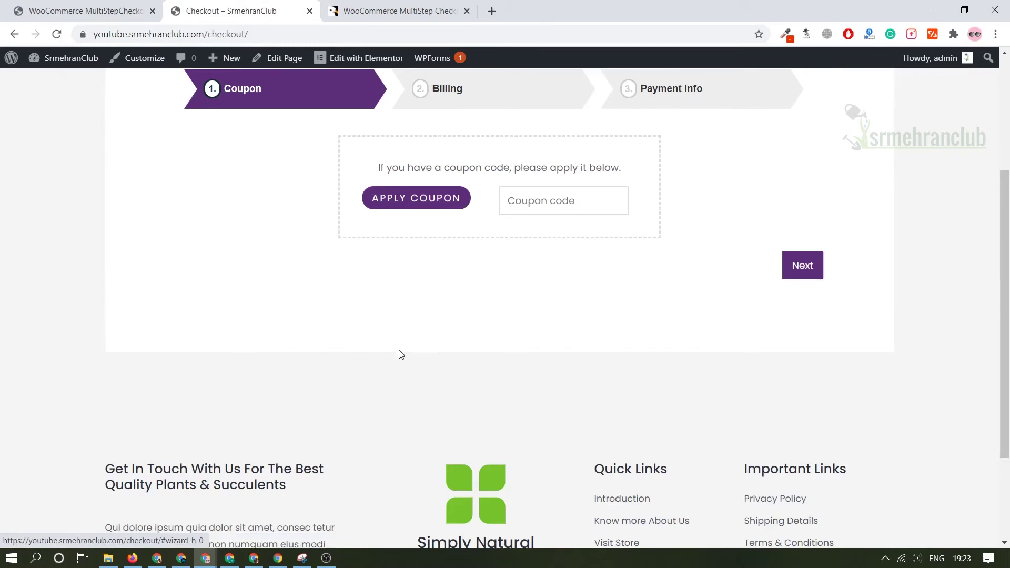
{"action": "scroll", "coordinate": [416, 343], "scroll_direction": "up", "scroll_amount": 4}
{"action": "left_click_drag", "start_coordinate": [374, 364], "coordinate": [596, 363]}
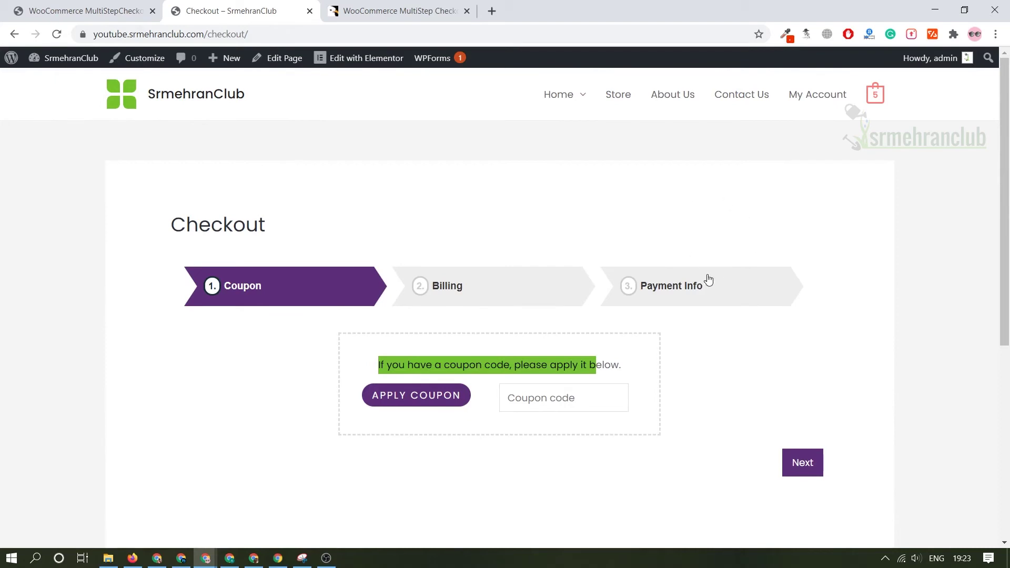
{"action": "left_click", "coordinate": [802, 462]}
{"action": "left_click", "coordinate": [284, 300]}
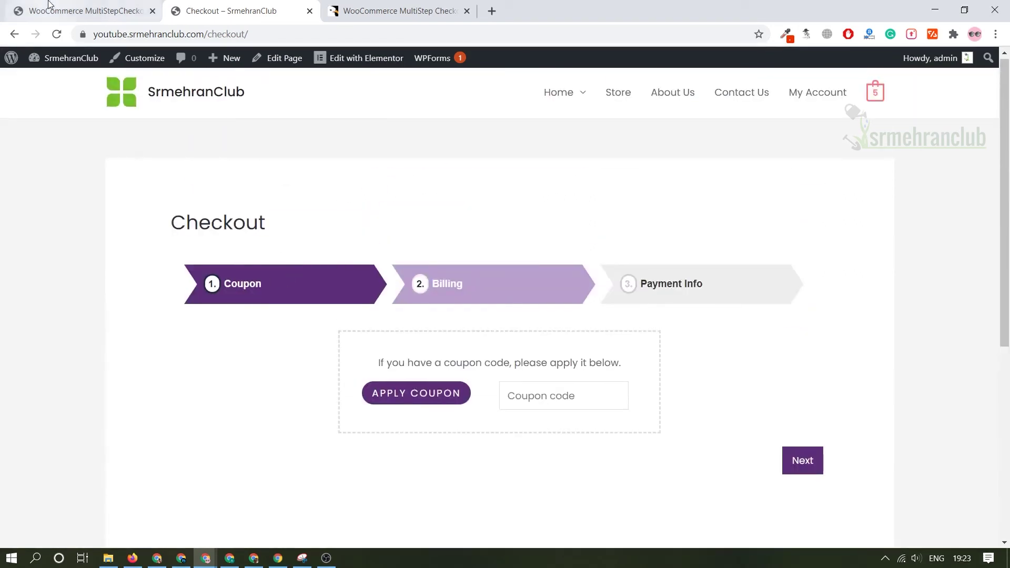
Set Add Order Review step to Yes, save, and reload checkout to show the fourth step
{"action": "left_click", "coordinate": [71, 11]}
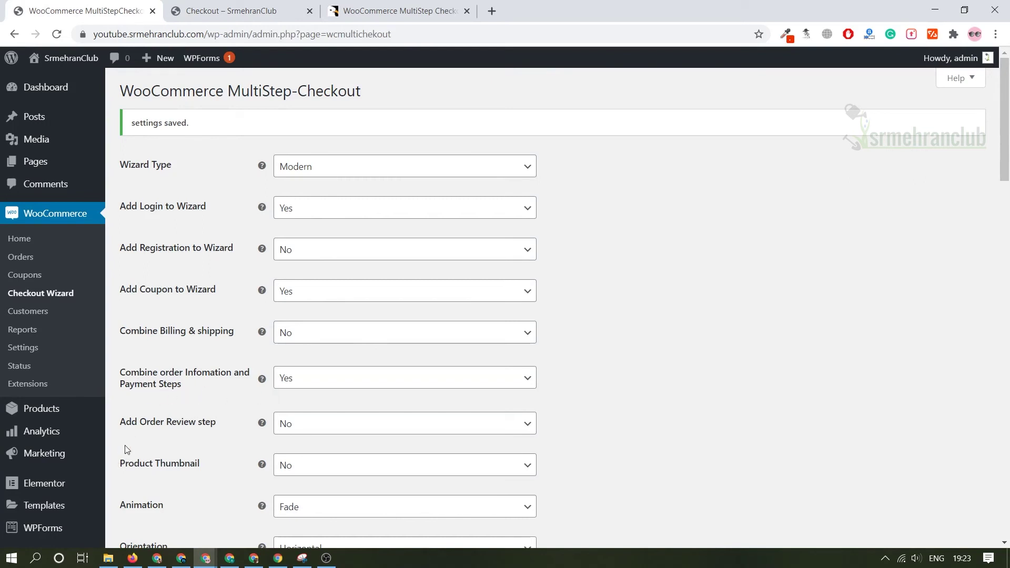
{"action": "left_click", "coordinate": [287, 432]}
{"action": "left_click", "coordinate": [308, 450]}
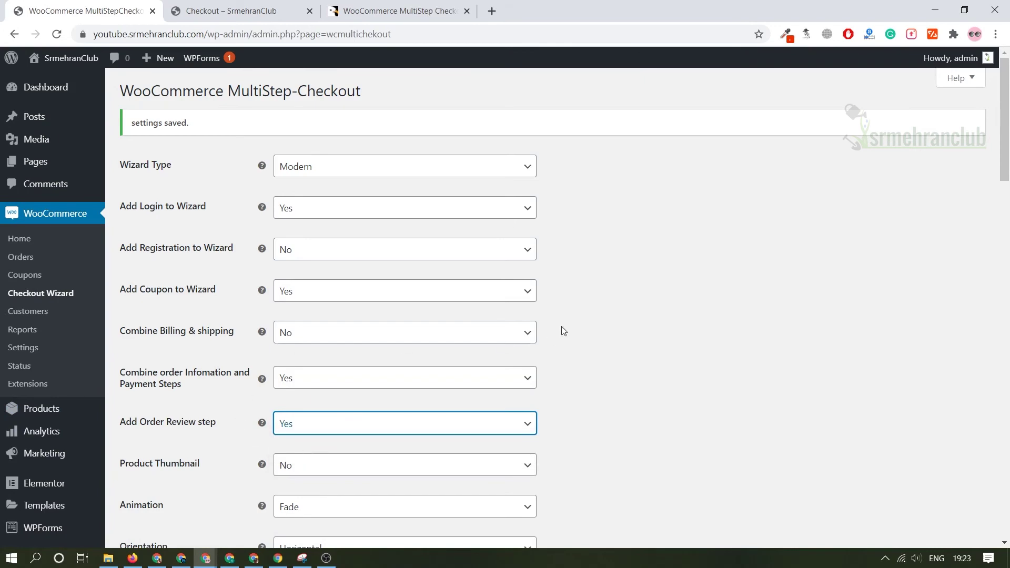
{"action": "scroll", "coordinate": [590, 424], "scroll_direction": "down", "scroll_amount": 20}
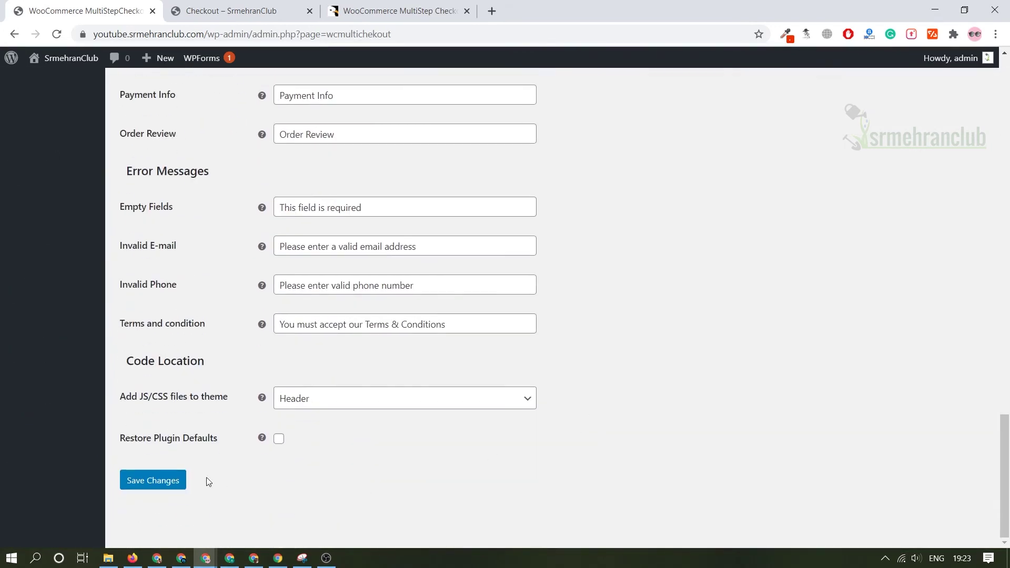
{"action": "left_click", "coordinate": [153, 479]}
{"action": "left_click", "coordinate": [243, 10]}
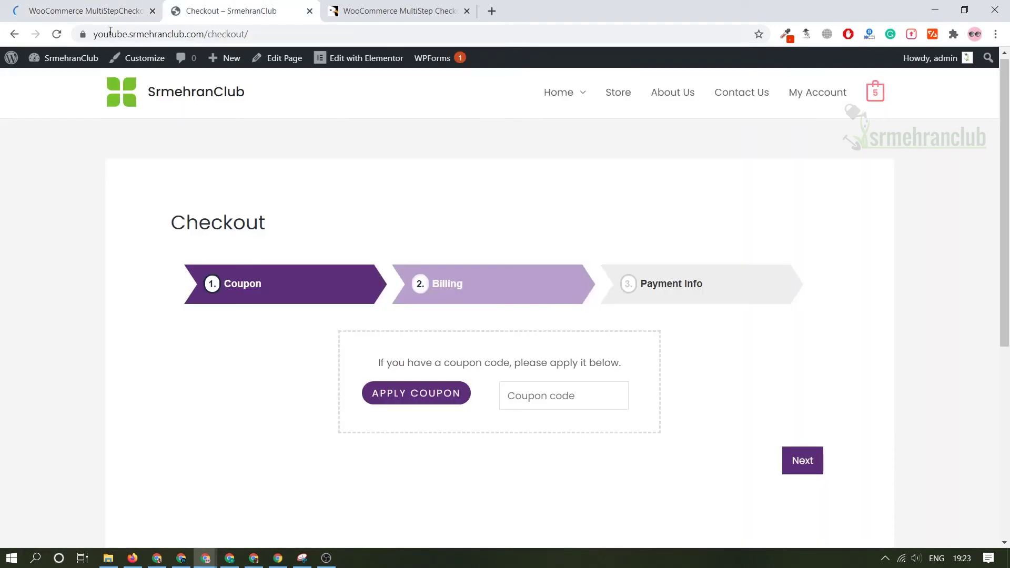
{"action": "left_click", "coordinate": [57, 34]}
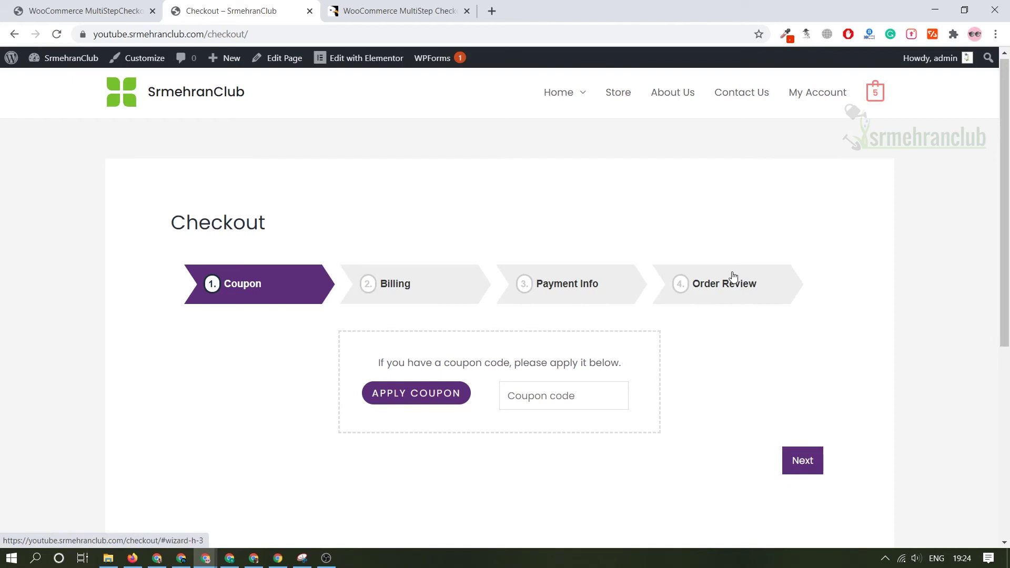
Set Animation to Slide and Orientation to Vertical, save, and preview the checkout
{"action": "left_click", "coordinate": [69, 10]}
{"action": "scroll", "coordinate": [239, 299], "scroll_direction": "down", "scroll_amount": 1}
{"action": "scroll", "coordinate": [228, 353], "scroll_direction": "down", "scroll_amount": 1}
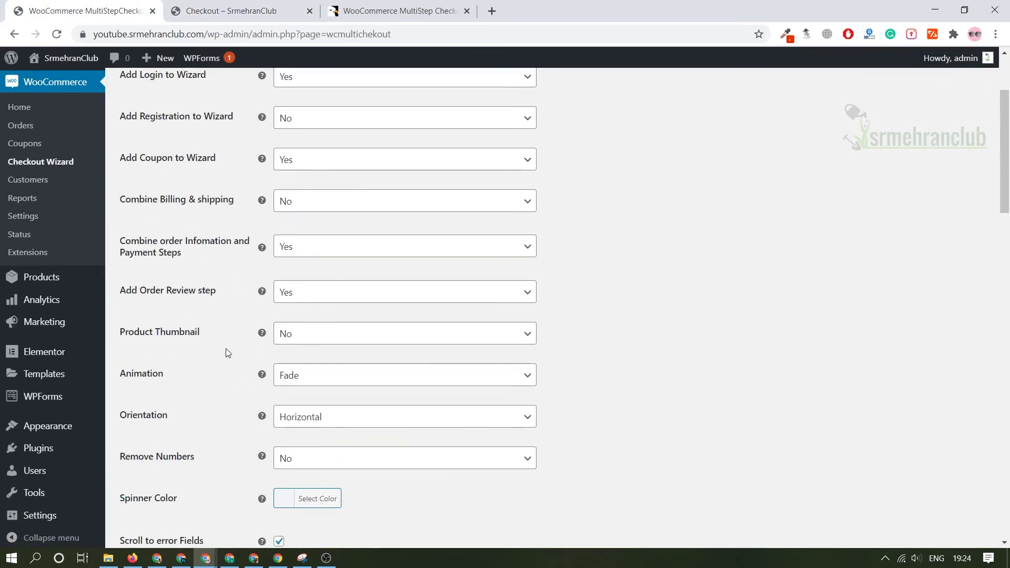
{"action": "left_click", "coordinate": [313, 342]}
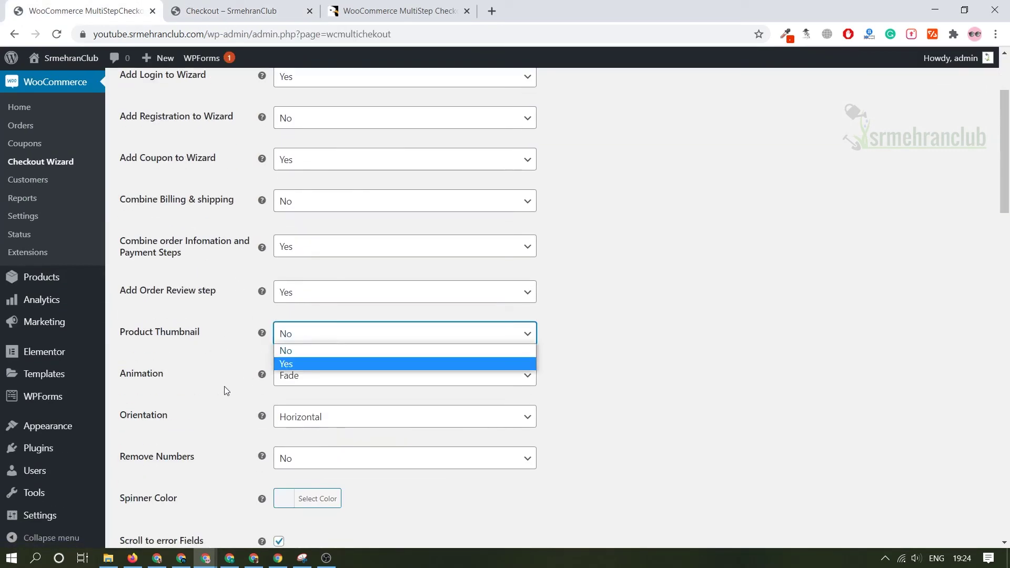
{"action": "left_click", "coordinate": [241, 389]}
{"action": "left_click", "coordinate": [313, 376]}
{"action": "left_click", "coordinate": [314, 403]}
{"action": "left_click", "coordinate": [224, 359]}
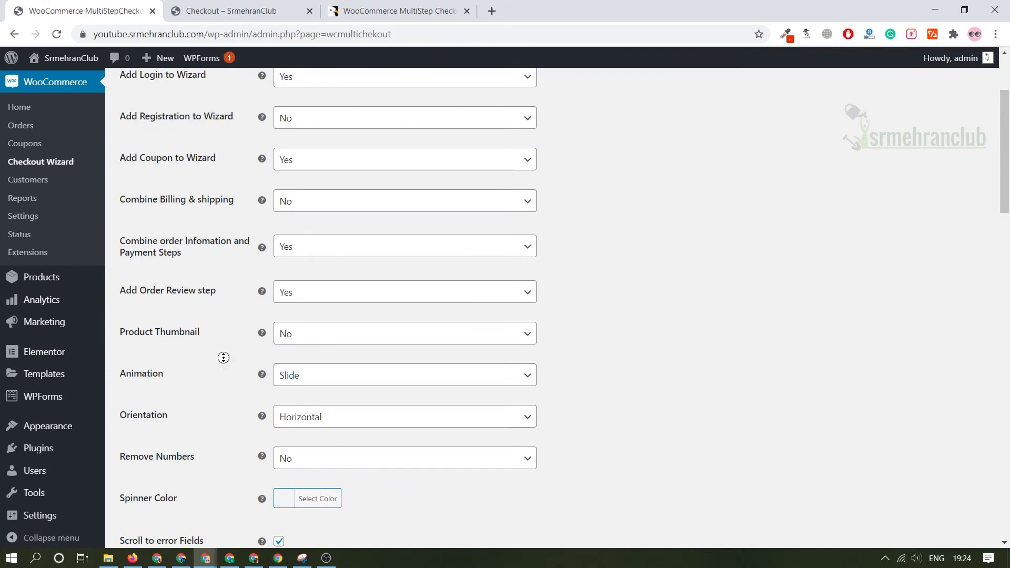
{"action": "left_click", "coordinate": [301, 424]}
{"action": "left_click", "coordinate": [306, 448]}
{"action": "middle_click", "coordinate": [227, 367]}
{"action": "left_click", "coordinate": [227, 366]}
{"action": "scroll", "coordinate": [224, 382], "scroll_direction": "down", "scroll_amount": 20}
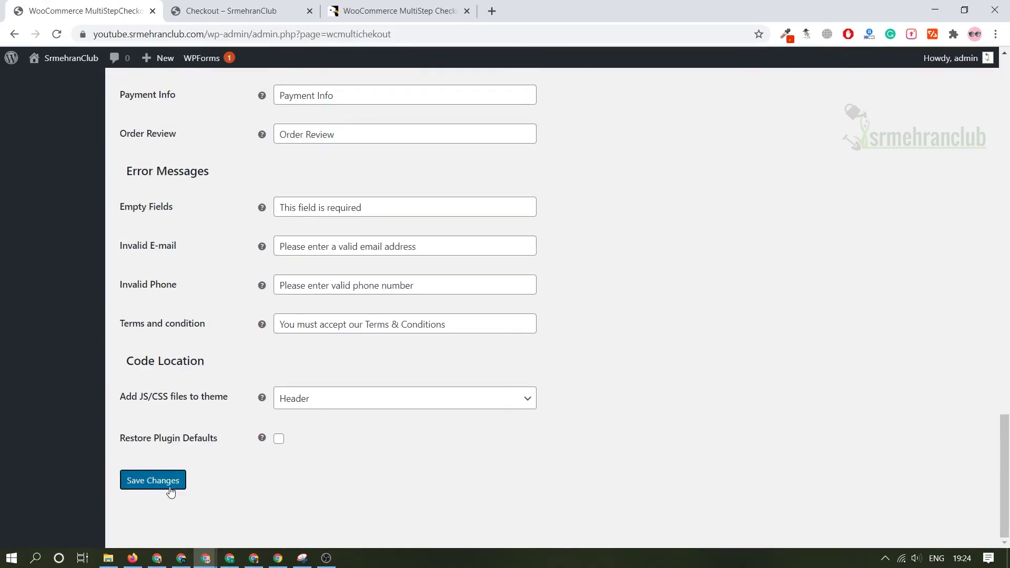
{"action": "left_click", "coordinate": [175, 488]}
{"action": "left_click", "coordinate": [232, 10]}
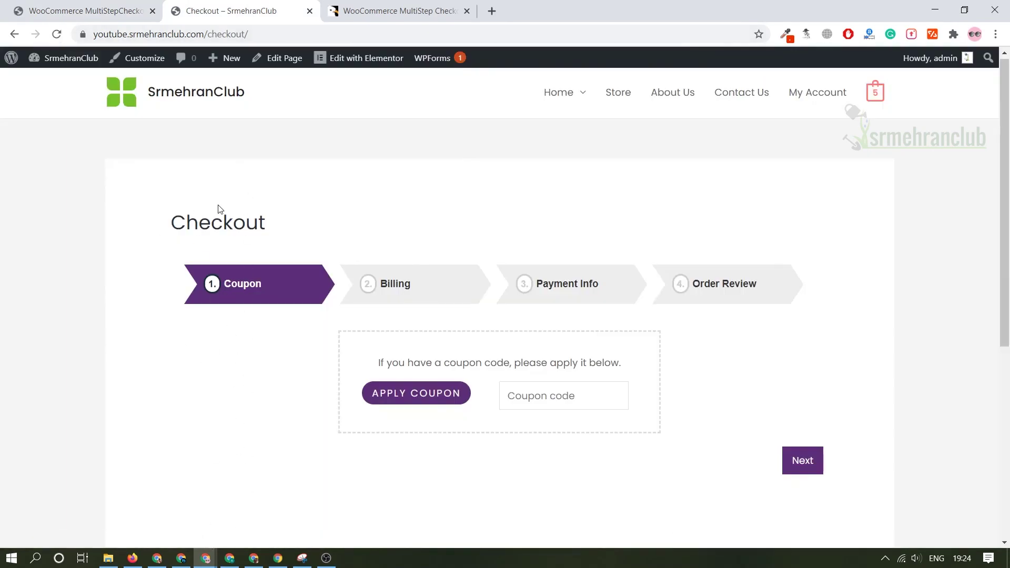
{"action": "left_click", "coordinate": [57, 34]}
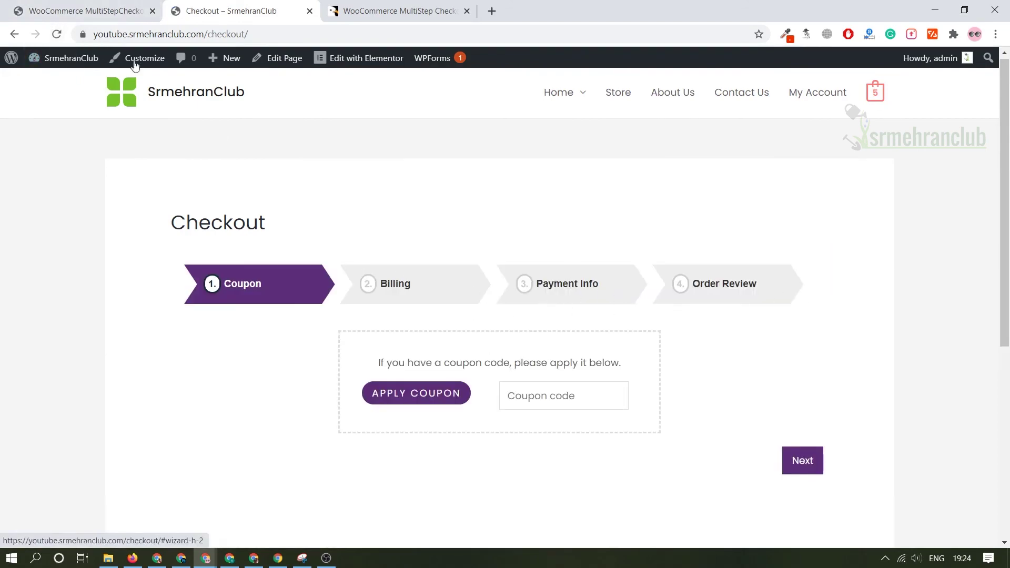
Set Orientation back to Horizontal, save, and reload the checkout
{"action": "key", "text": "ctrl+shift+Tab"}
{"action": "scroll", "coordinate": [333, 396], "scroll_direction": "down", "scroll_amount": 6}
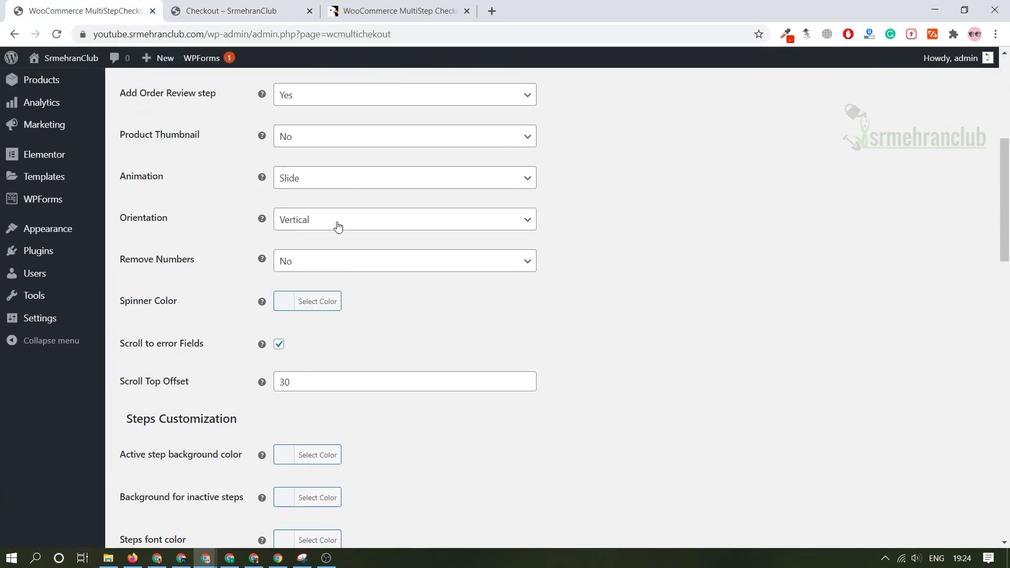
{"action": "left_click", "coordinate": [337, 226]}
{"action": "left_click", "coordinate": [329, 235]}
{"action": "scroll", "coordinate": [235, 392], "scroll_direction": "down", "scroll_amount": 2}
{"action": "scroll", "coordinate": [236, 392], "scroll_direction": "down", "scroll_amount": 10}
{"action": "left_click", "coordinate": [151, 478]}
{"action": "left_click", "coordinate": [242, 10]}
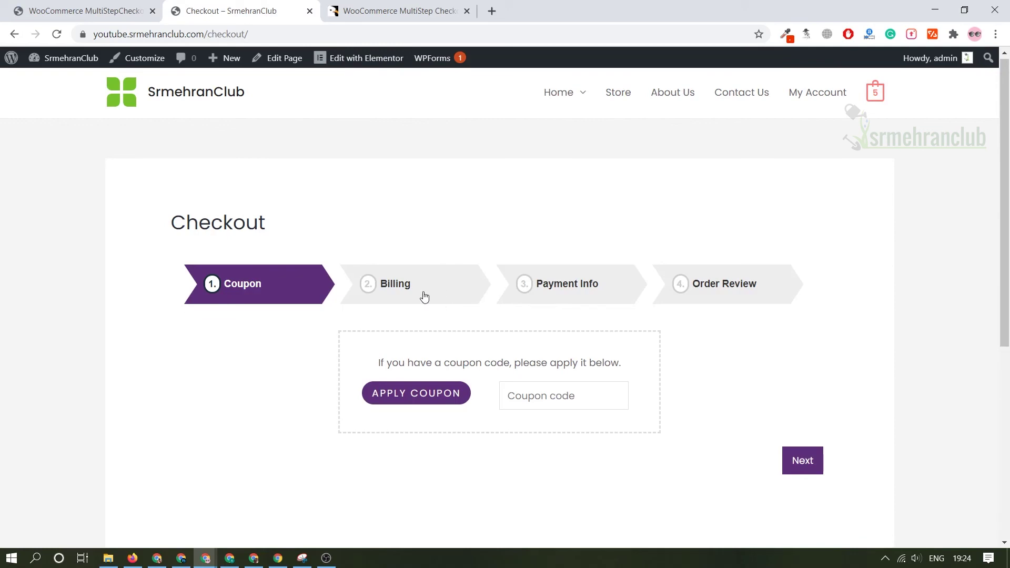
{"action": "left_click", "coordinate": [56, 34]}
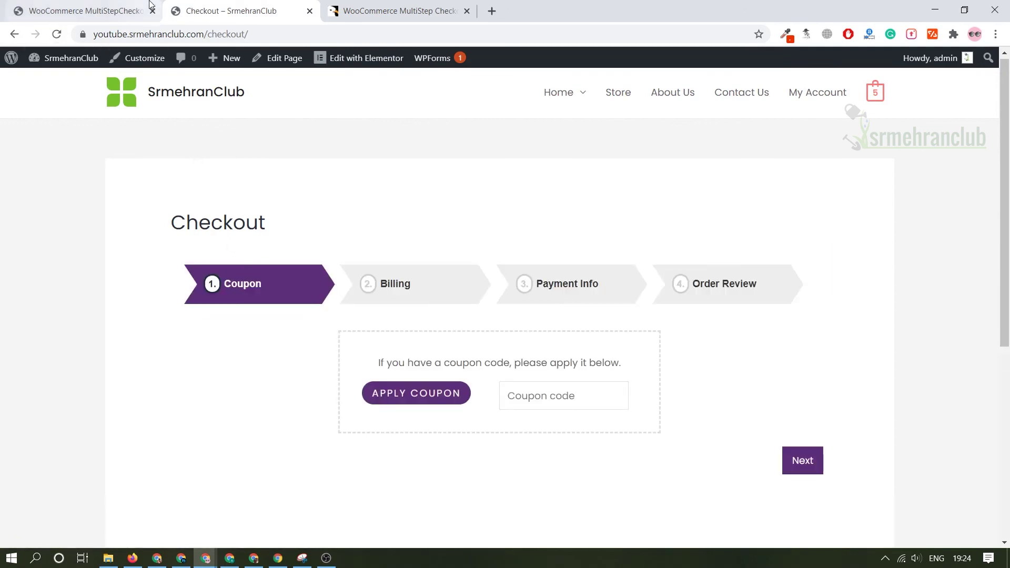
Set the Buttons background color to green #81d742 and save the wizard settings
{"action": "left_click", "coordinate": [105, 11]}
{"action": "scroll", "coordinate": [599, 256], "scroll_direction": "down", "scroll_amount": 10}
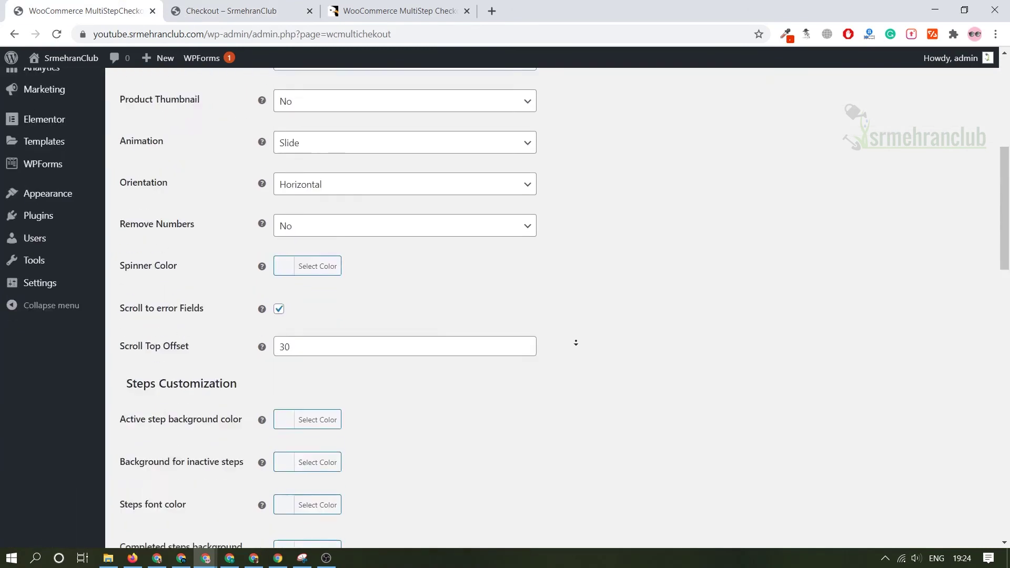
{"action": "scroll", "coordinate": [269, 278], "scroll_direction": "down", "scroll_amount": 1}
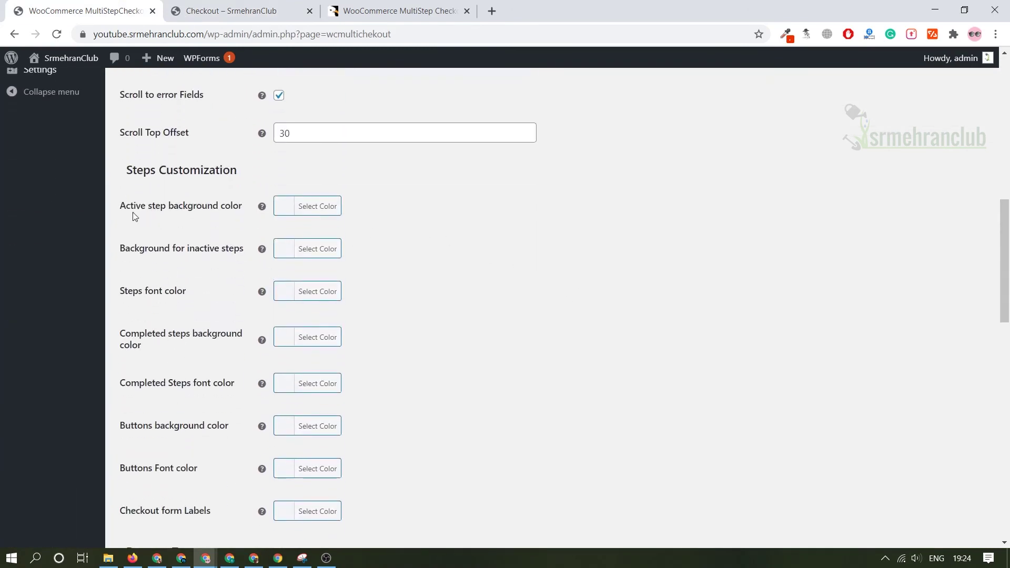
{"action": "scroll", "coordinate": [260, 274], "scroll_direction": "down", "scroll_amount": 2}
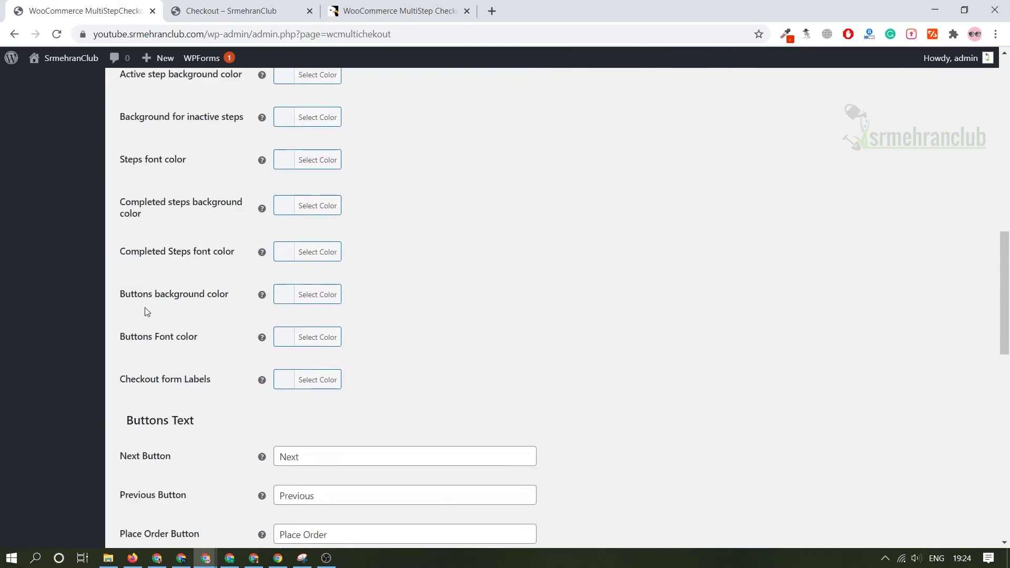
{"action": "left_click", "coordinate": [277, 294]}
{"action": "left_click", "coordinate": [362, 342]}
{"action": "left_click", "coordinate": [363, 447]}
{"action": "left_click", "coordinate": [563, 378]}
{"action": "middle_click", "coordinate": [228, 269]}
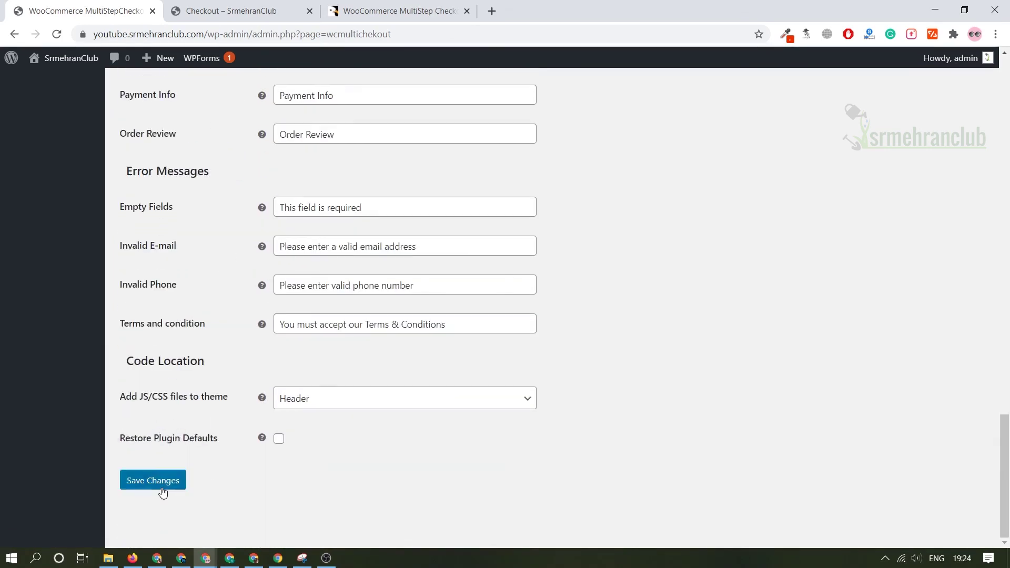
{"action": "left_click", "coordinate": [158, 481]}
Reload checkout to confirm the green Apply Coupon and Next buttons, then return to settings
{"action": "left_click", "coordinate": [231, 11]}
{"action": "left_click", "coordinate": [58, 35]}
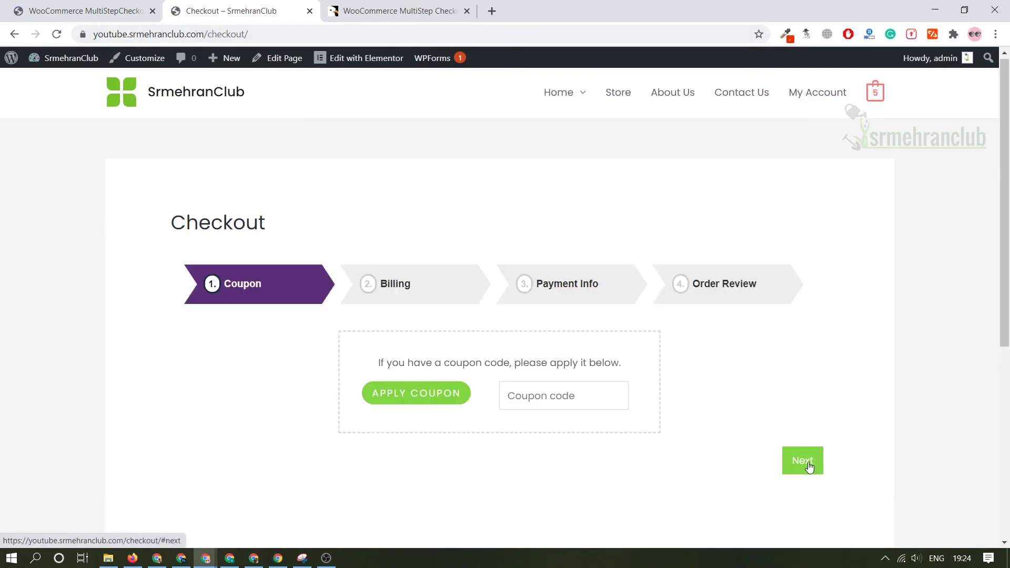
{"action": "key", "text": "ctrl+shift+Tab"}
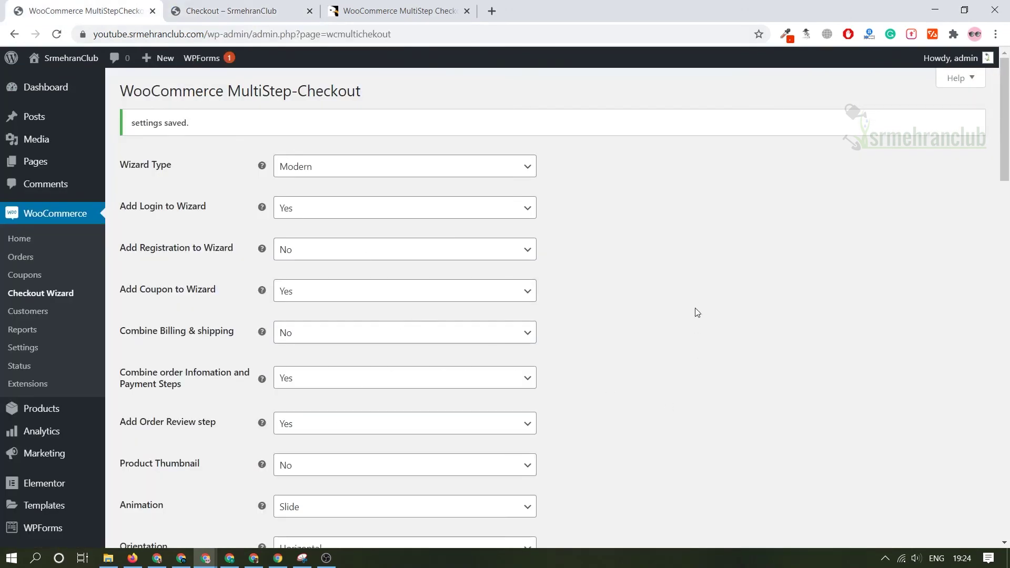
{"action": "scroll", "coordinate": [697, 311], "scroll_direction": "down", "scroll_amount": 20}
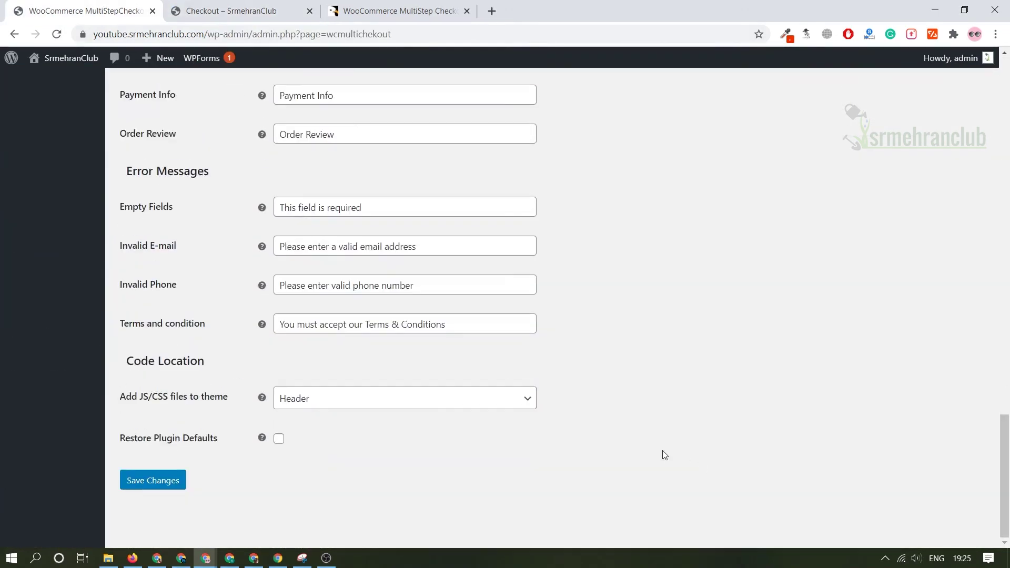
{"action": "scroll", "coordinate": [664, 453], "scroll_direction": "up", "scroll_amount": 20}
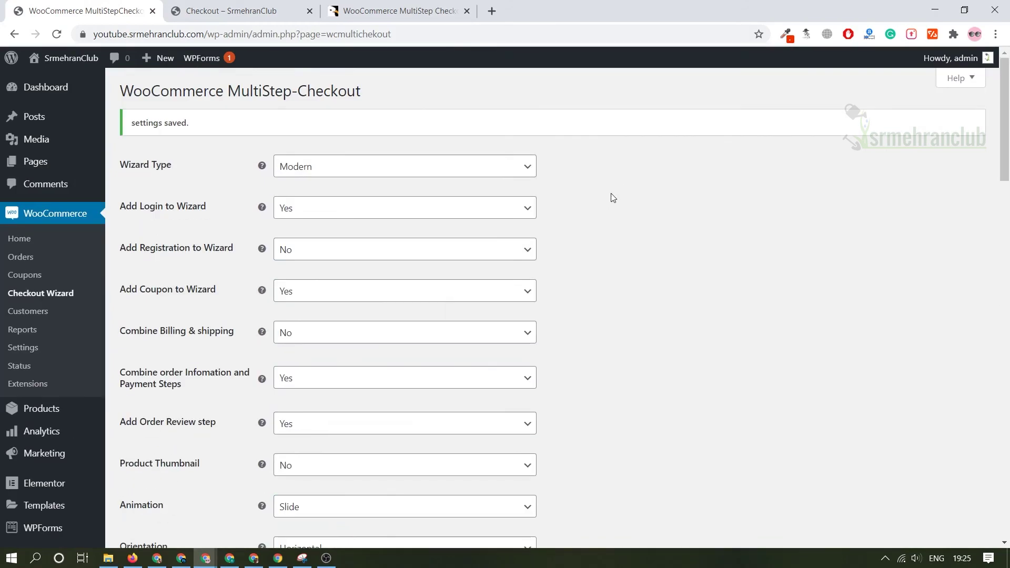
Display the finished checkout page with its four-step wizard and green buttons
{"action": "scroll", "coordinate": [612, 197], "scroll_direction": "down", "scroll_amount": 2}
{"action": "left_click", "coordinate": [264, 7]}
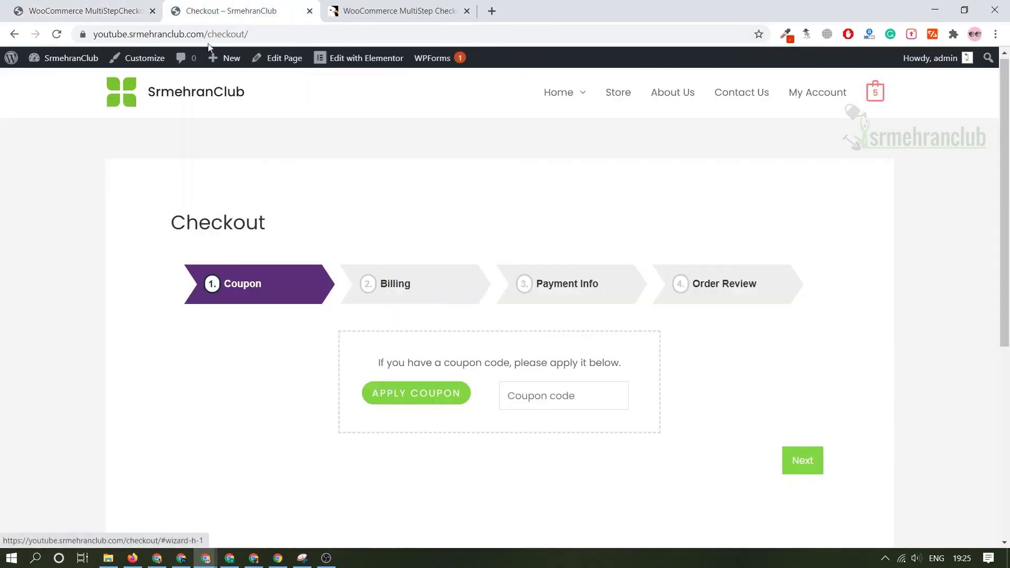
{"action": "left_click", "coordinate": [68, 9]}
{"action": "left_click", "coordinate": [229, 9]}
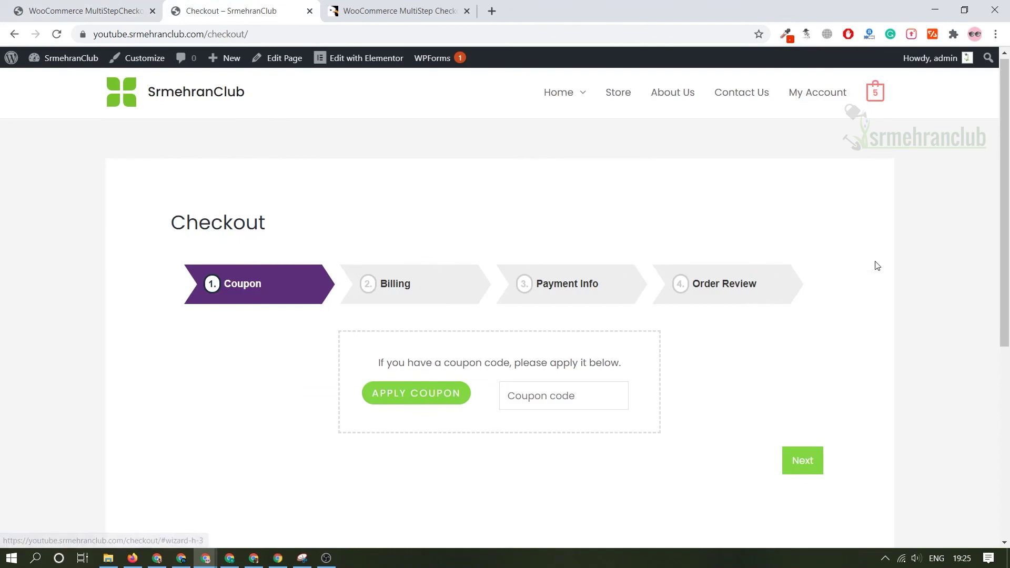